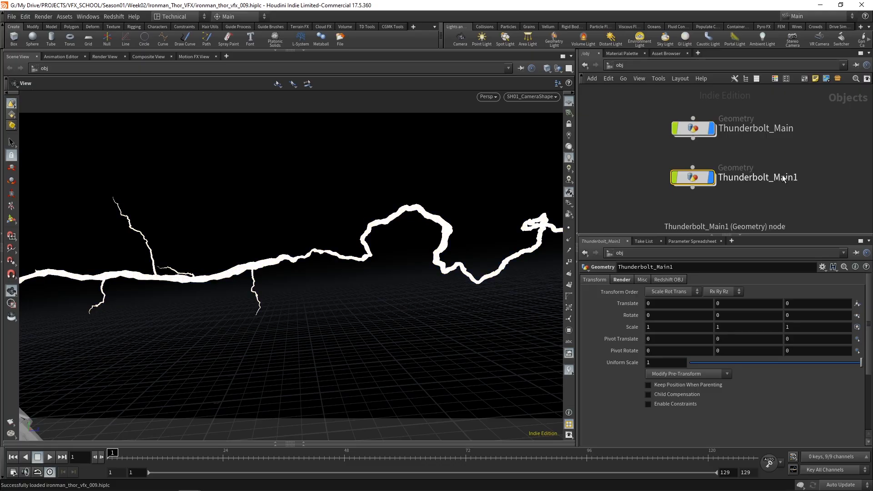
Step: Rename the Thunderbolt_Main1 object Thunderbolt_Head and open its geometry network
drag(810, 173, 776, 182)
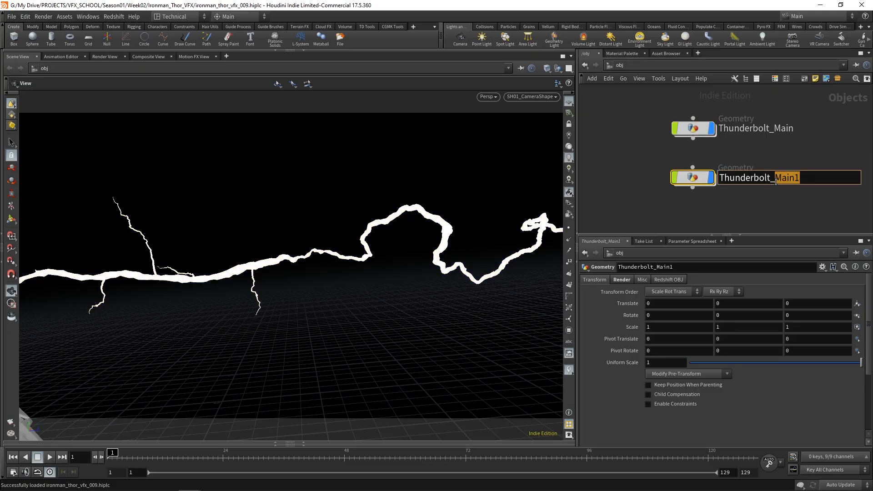
text(Head)
key(Return)
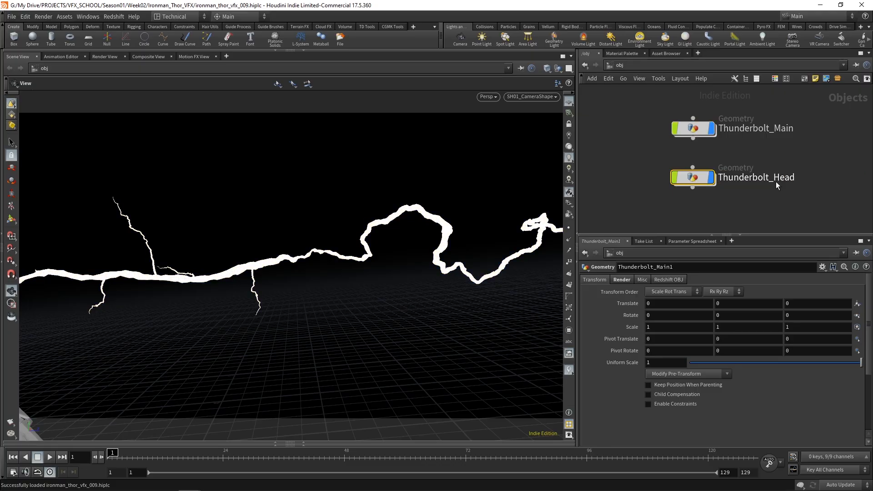
double_click(693, 181)
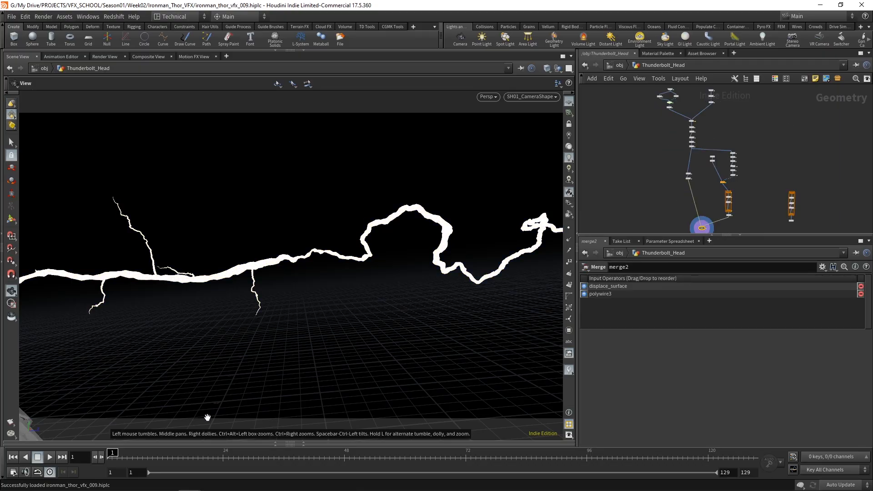
Step: Go to frame 13 and rename the isolate_chest Blast node isolate_head
drag(112, 454, 168, 454)
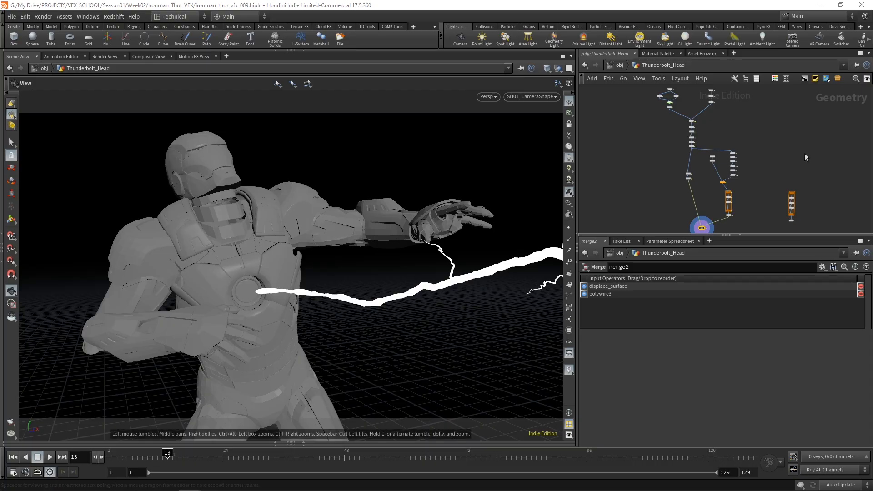
scroll(796, 155, up, 2)
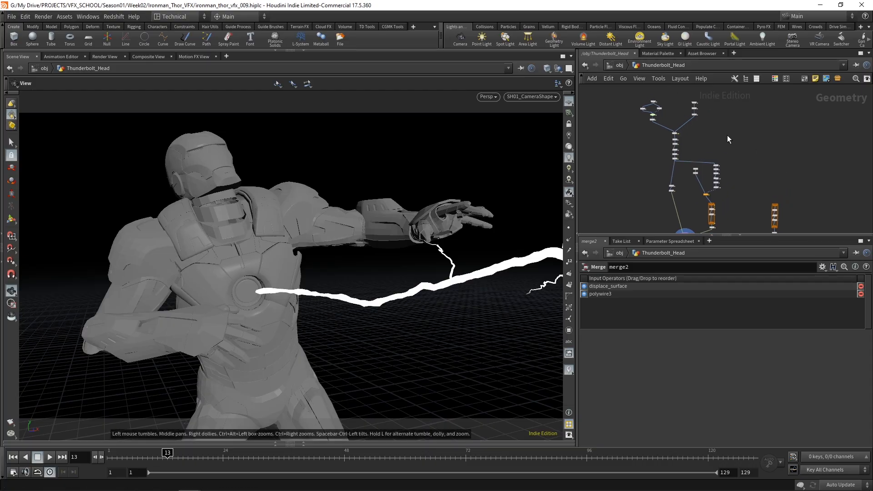
scroll(717, 153, up, 3)
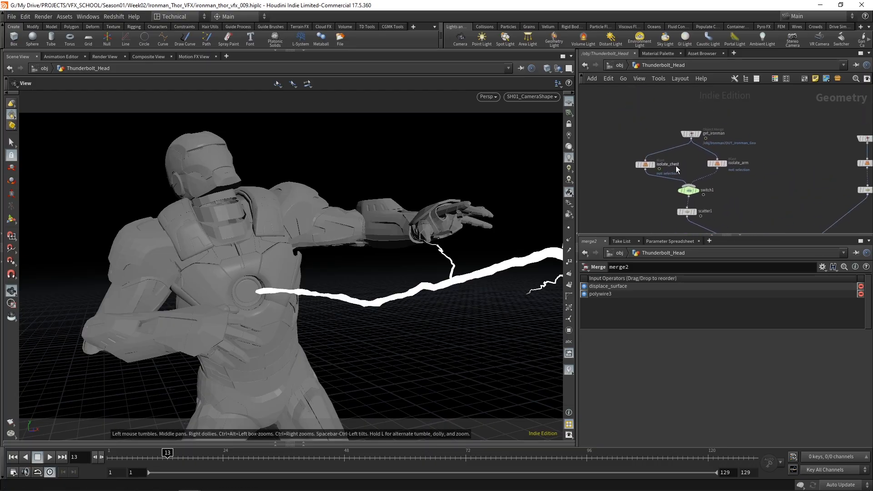
middle_drag(748, 180, 784, 128)
middle_drag(788, 176, 782, 136)
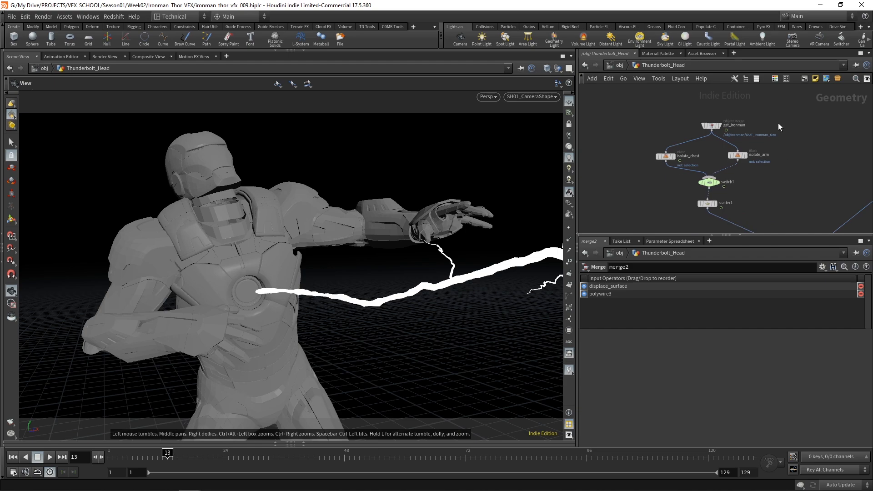
click(737, 155)
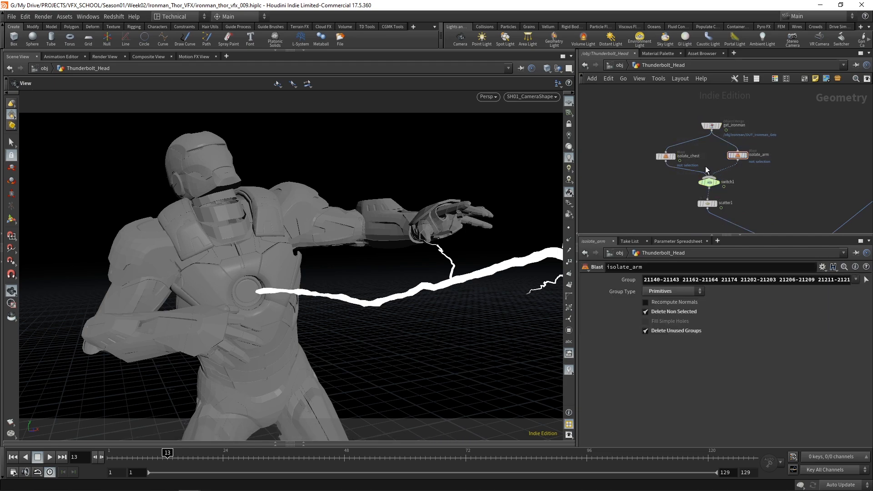
scroll(698, 154, up, 4)
double_click(698, 153)
key(shift+Left)
key(shift+Left)
key(shift+Left)
key(shift+Left)
key(shift+Left)
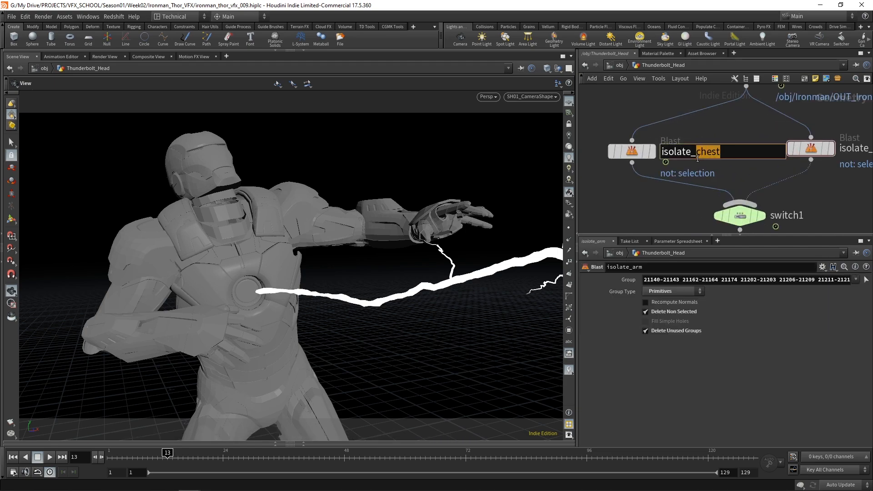
text(head)
key(Return)
Step: Delete the isolate_arm Blast node
middle_drag(760, 162, 680, 157)
mouse_move(733, 155)
key(Delete)
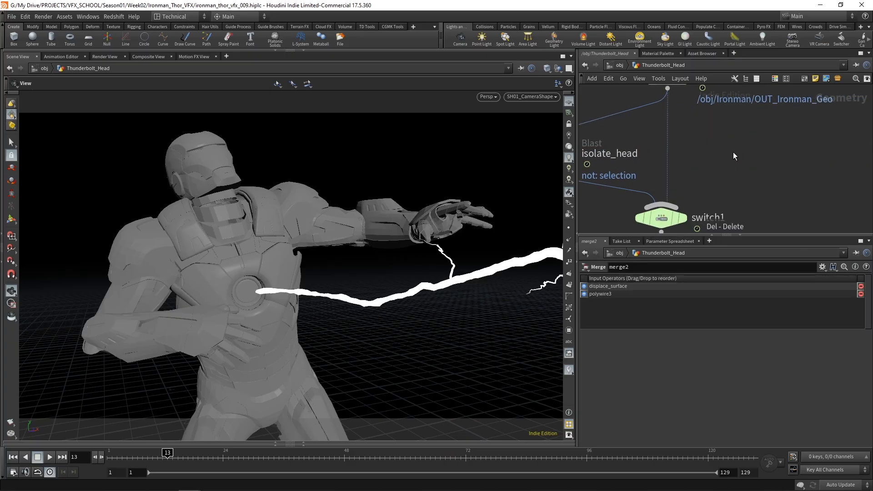
Step: Place isolate_head between get_ironman and switch1, then display it with all other objects hidden in the viewport
scroll(702, 154, down, 3)
drag(636, 164, 691, 159)
click(698, 154)
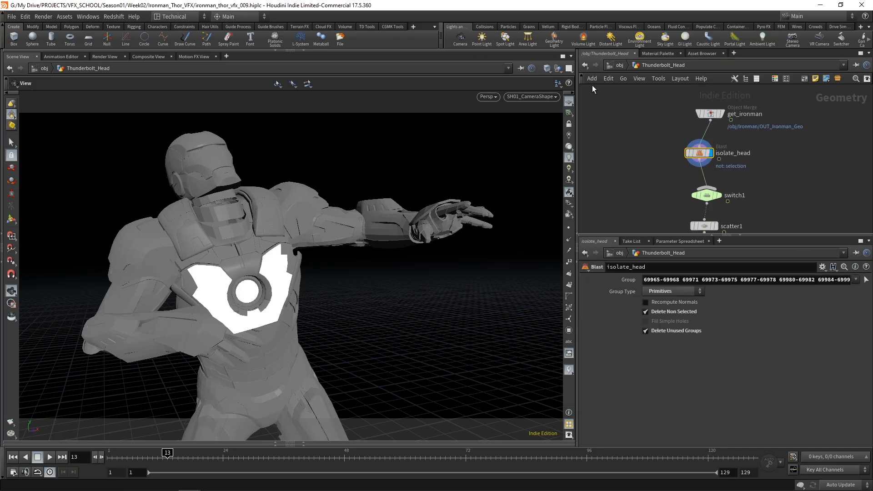
click(560, 68)
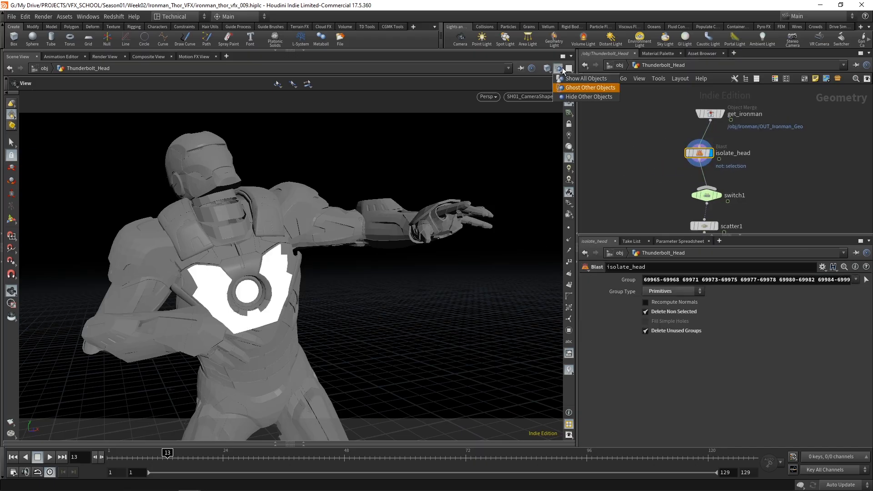
click(589, 96)
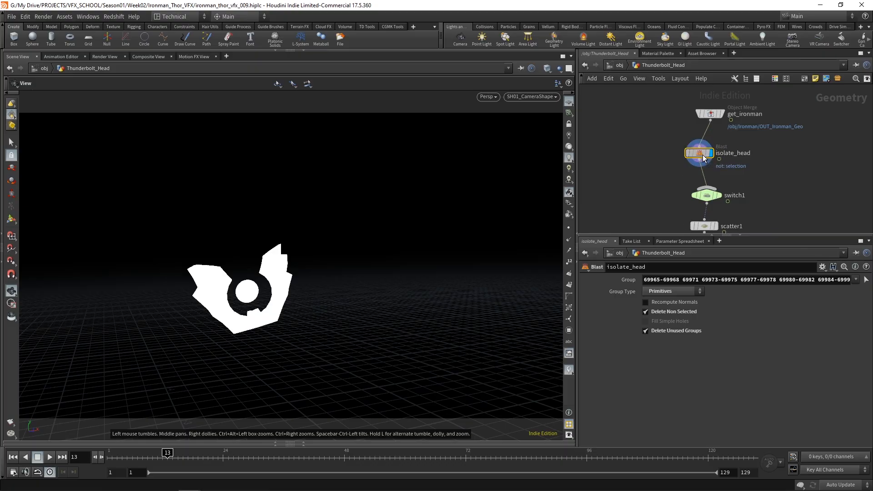
Step: Clear the primitive list from the Group parameter of isolate_head
drag(644, 280, 789, 280)
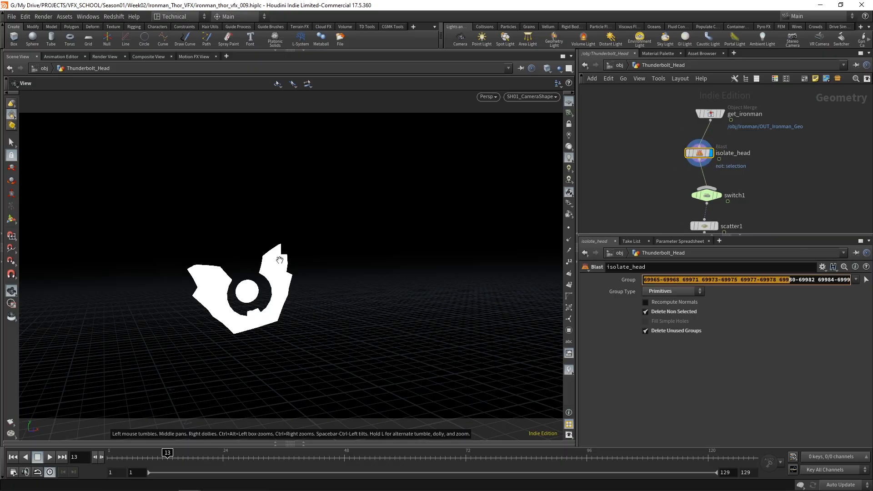
click(803, 280)
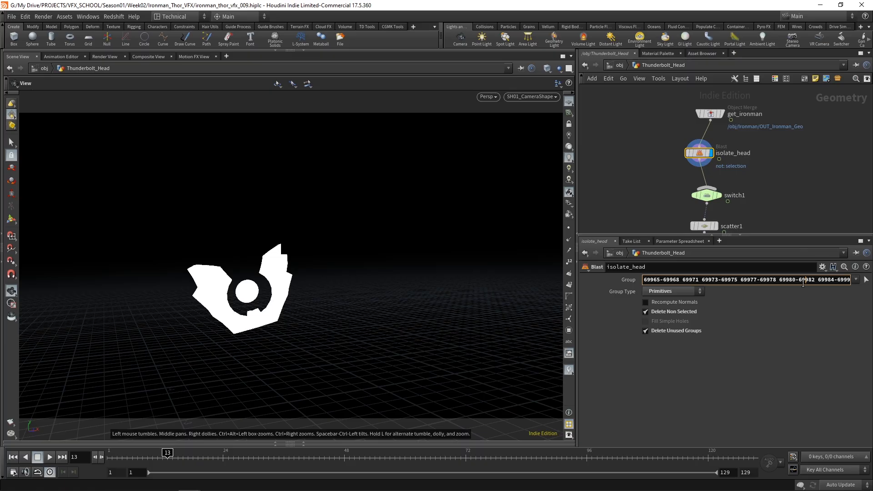
key(ctrl+a)
key(BackSpace)
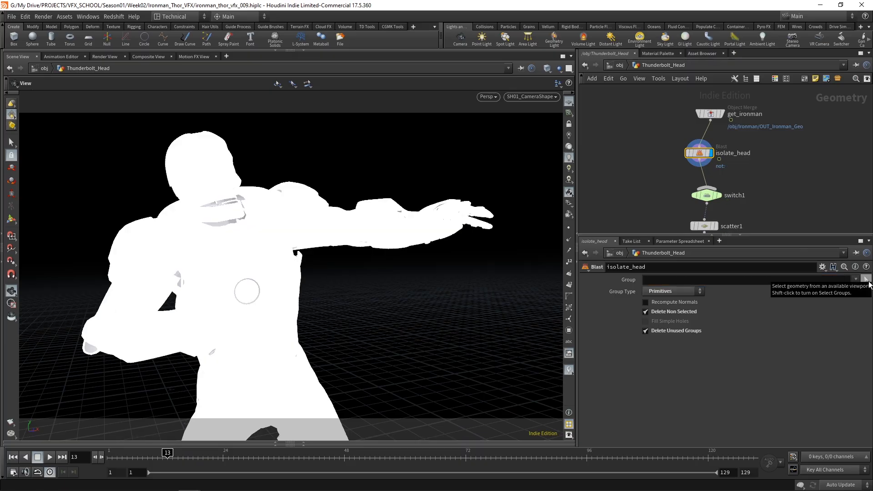
Step: Turn off the display of materials on objects in the viewport
click(569, 192)
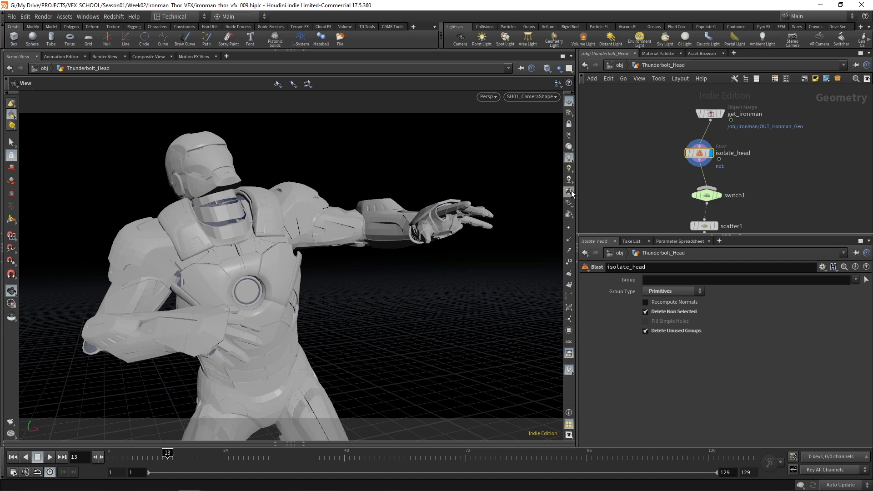
click(571, 193)
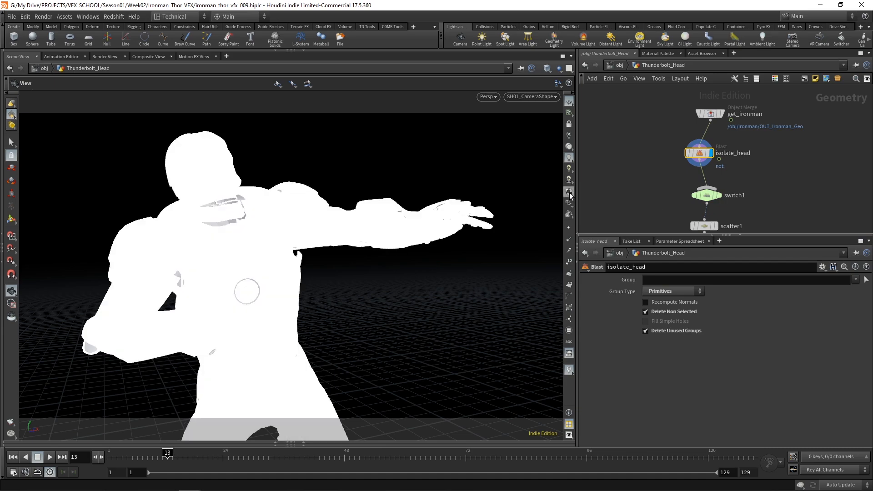
click(571, 194)
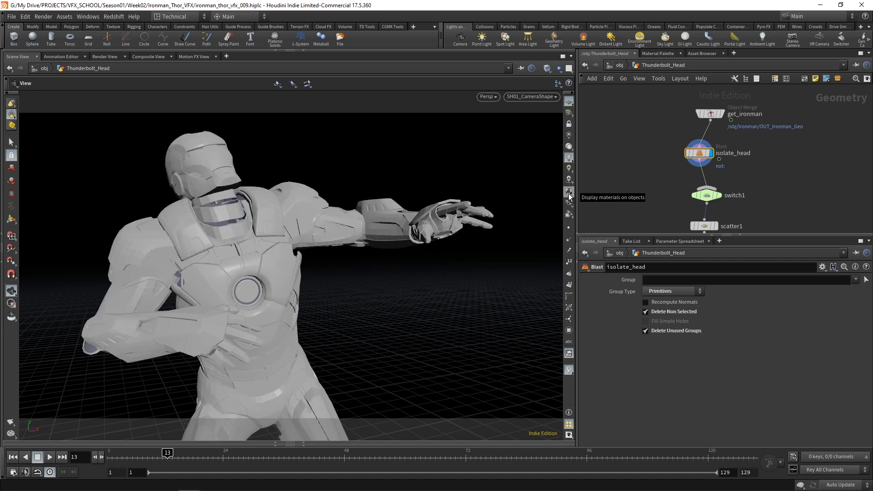
click(571, 193)
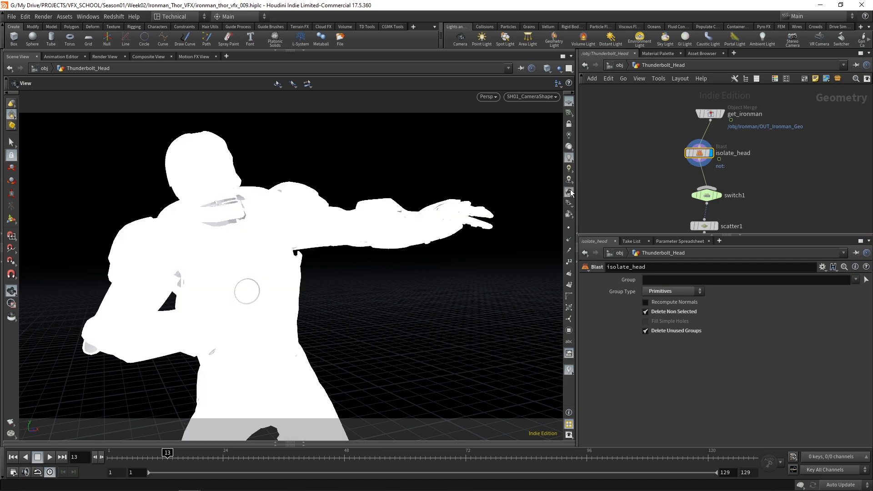
click(571, 193)
Step: Start picking geometry for the isolate_head group, selecting by normals with a spread angle of 30
click(866, 280)
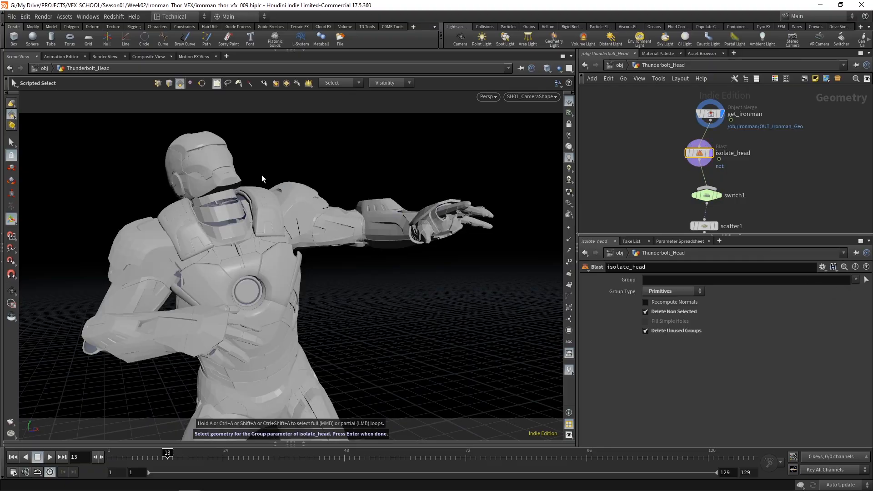
key(Return)
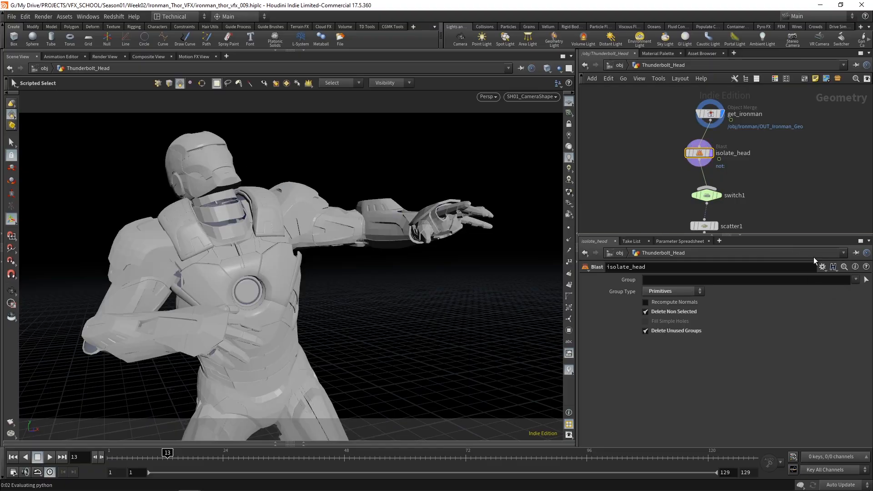
click(866, 281)
click(309, 83)
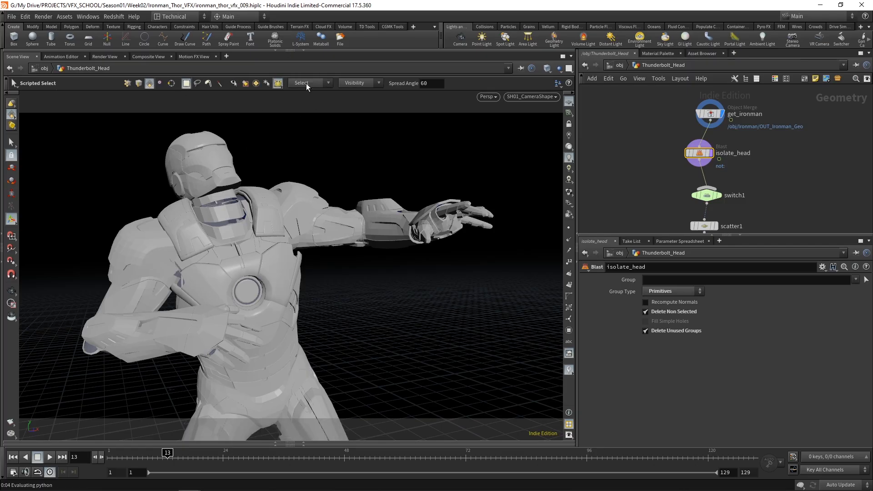
drag(435, 85, 410, 90)
text(30)
key(Return)
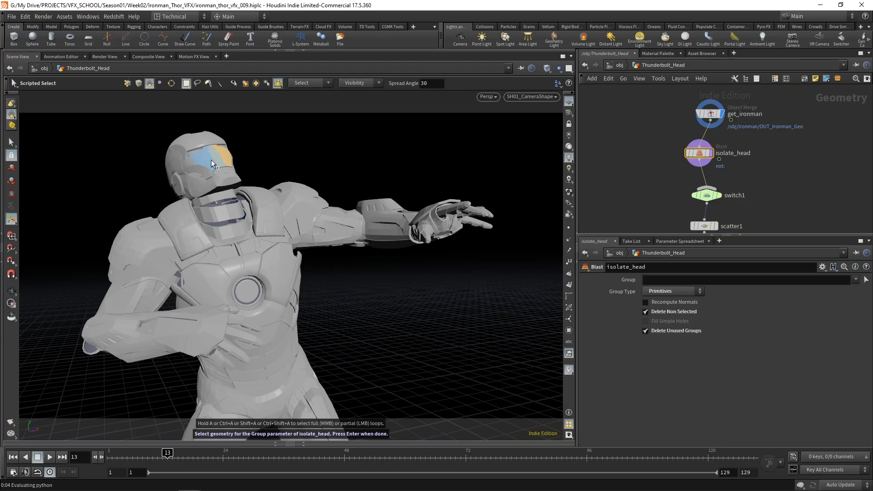
Step: Select the helmet's faceplate and forehead polygons and accept them as the isolate_head group
key(space)
drag(291, 160, 318, 166)
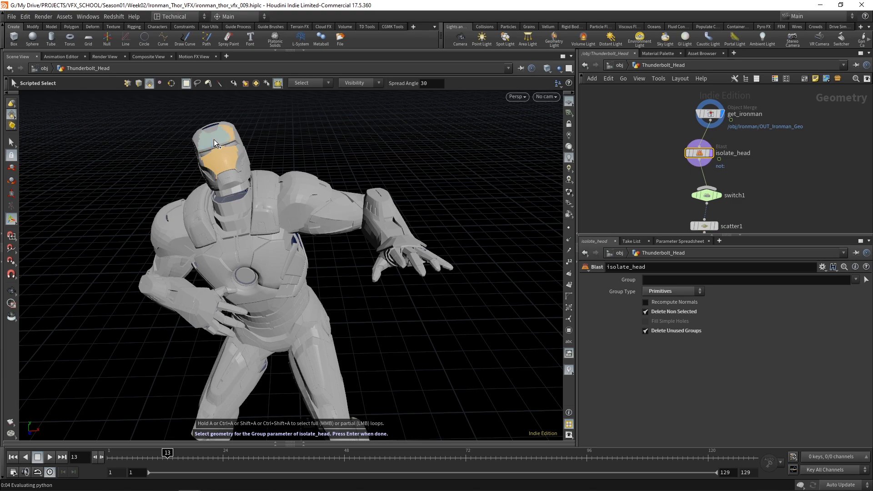
key(space)
drag(425, 136, 403, 137)
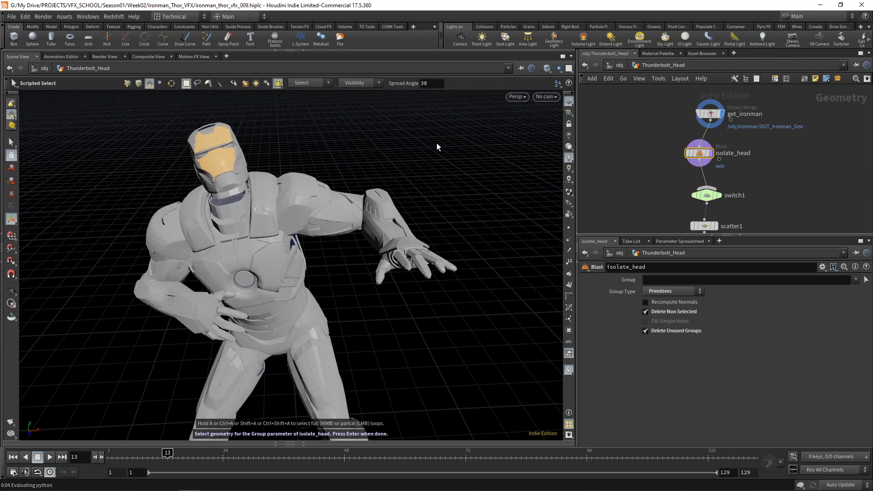
key(Return)
drag(244, 199, 282, 191)
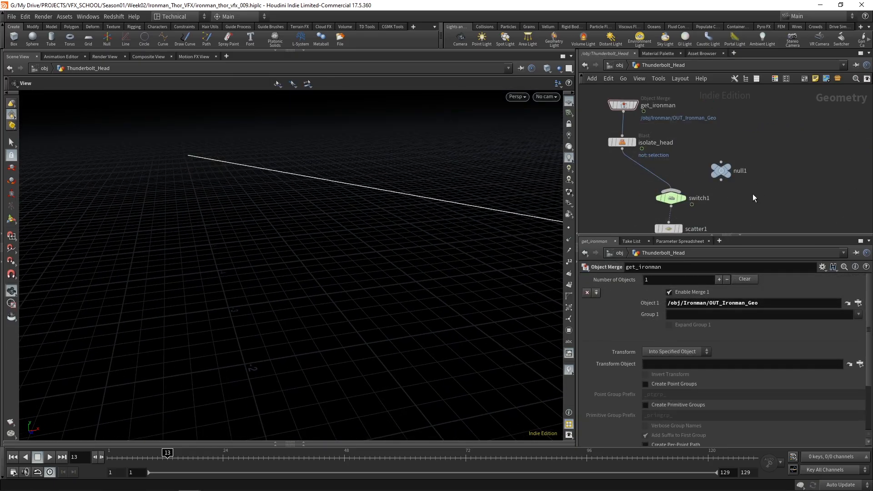
Step: Show the parameters of switch1 and go to frame 8, just before the bolt reaches the head
middle_drag(752, 194, 669, 168)
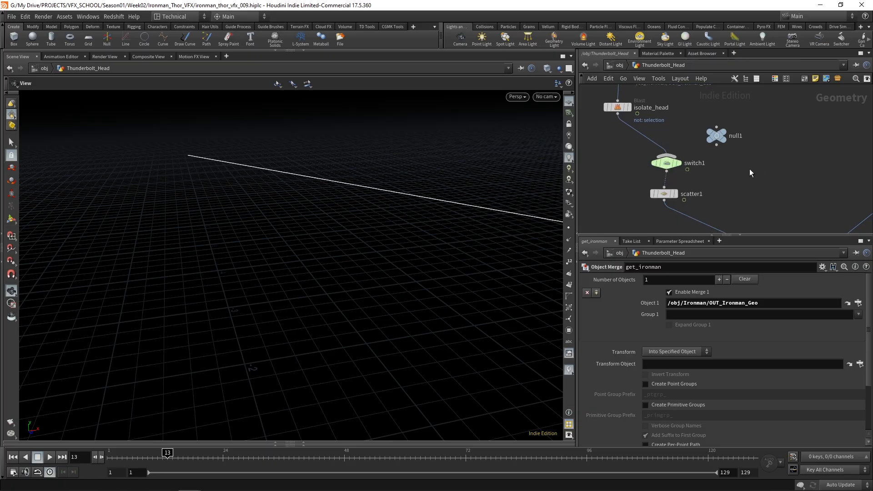
click(667, 163)
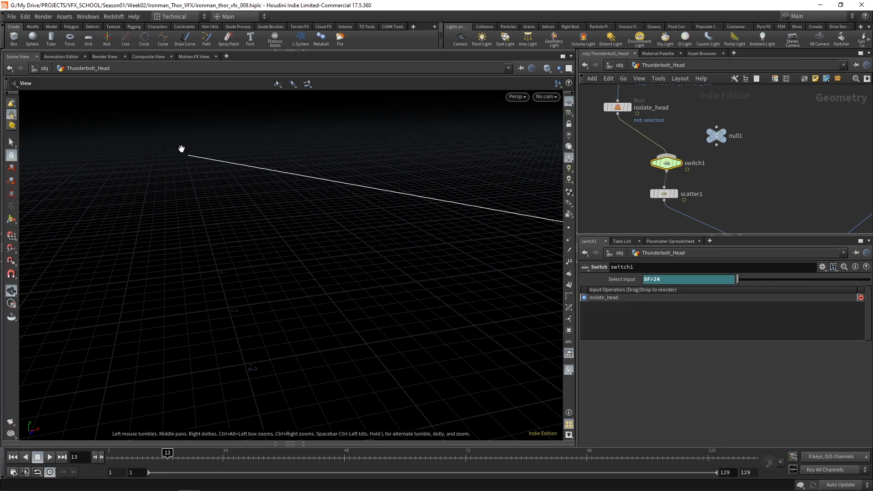
drag(167, 453, 142, 454)
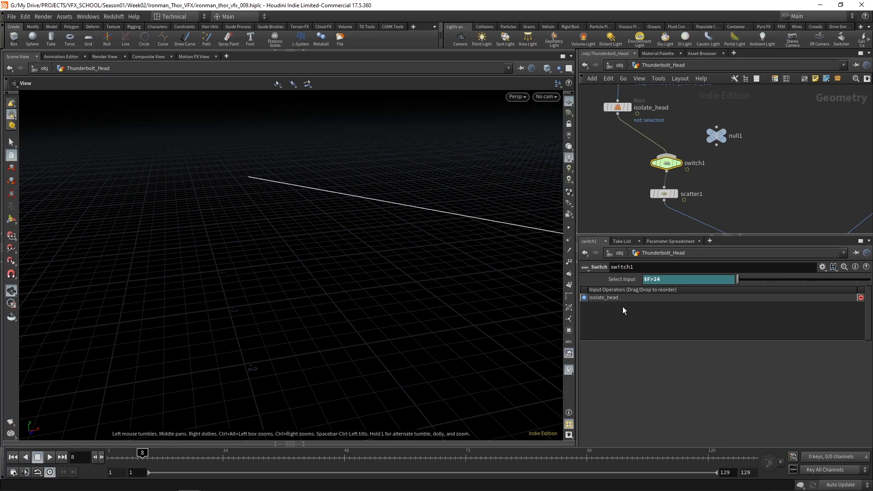
Step: Rearrange the nodes above switch1, wire null1 into it and order null1 before isolate_head in its inputs
middle_drag(751, 138, 770, 170)
drag(725, 92, 631, 143)
drag(636, 141, 720, 133)
drag(727, 169, 621, 134)
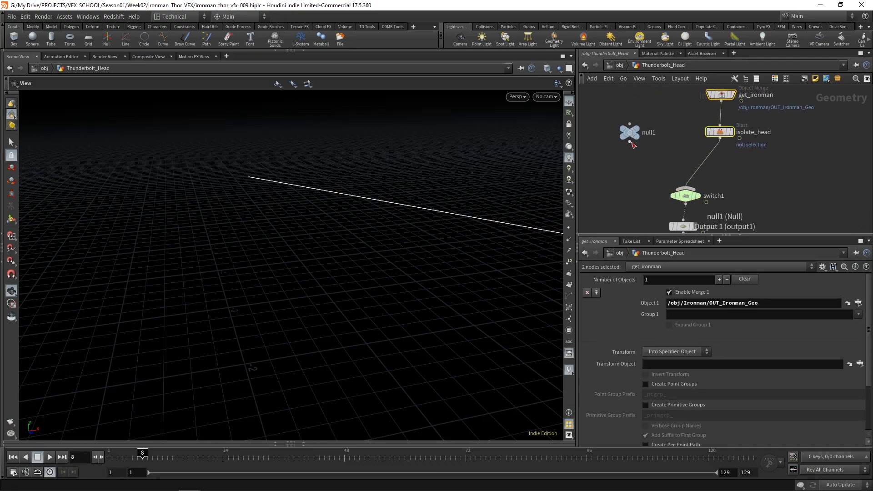
click(630, 142)
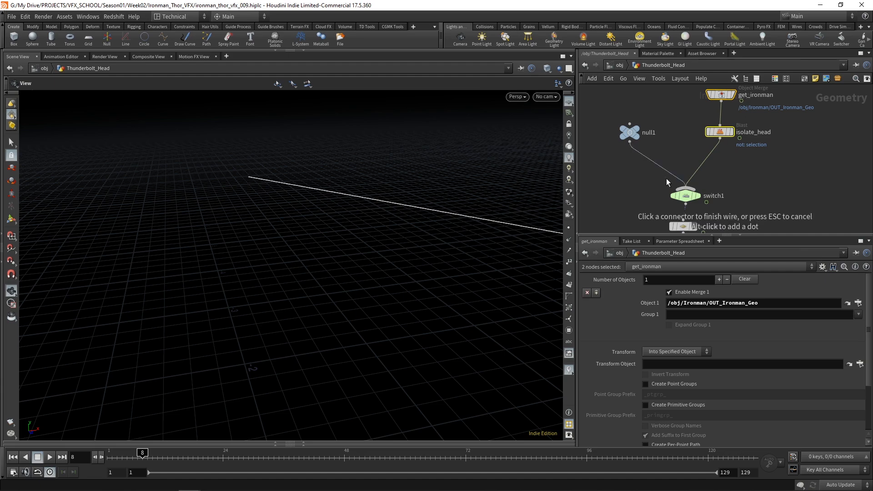
click(686, 195)
drag(588, 307, 591, 296)
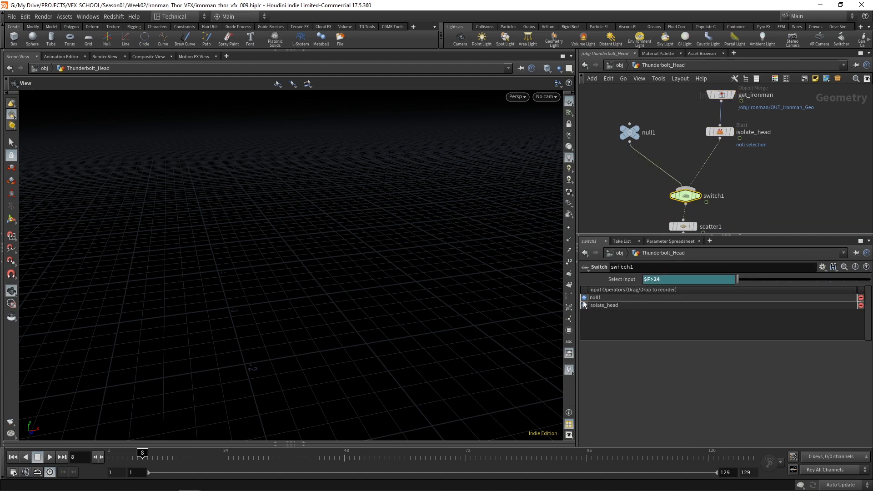
Step: Set the Select Input expression of switch1 to $F>7 and display the node
middle_drag(704, 212, 688, 209)
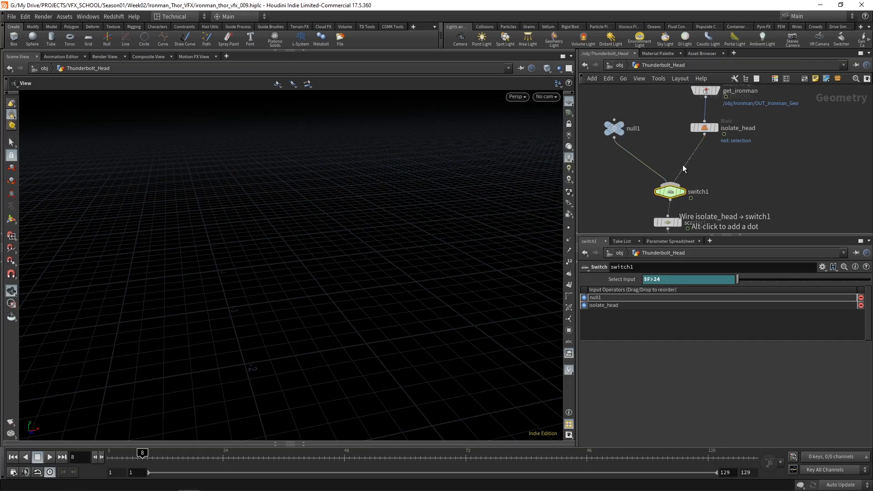
drag(663, 279, 655, 279)
text(1)
key(Return)
click(682, 191)
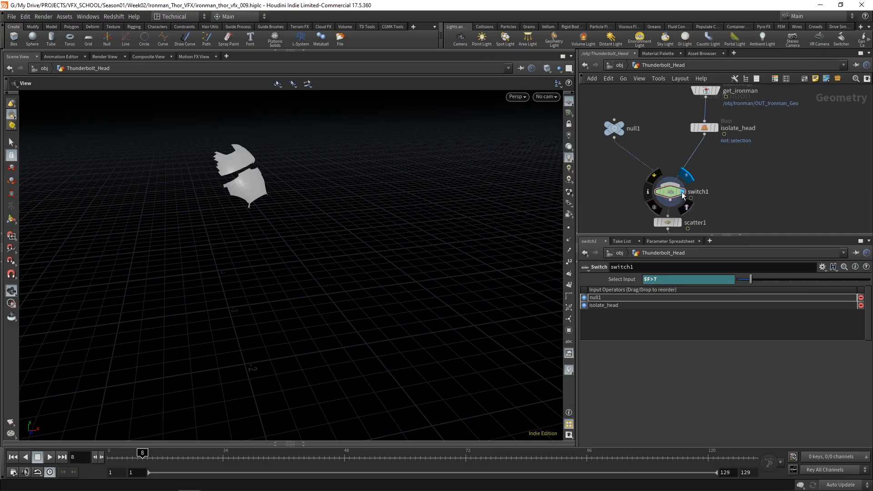
Step: Display the add1 node below merge1 and scrub the timeline to frame 20 to check the line over time
middle_drag(771, 207, 754, 179)
middle_drag(741, 226, 751, 177)
scroll(750, 177, down, 1)
middle_drag(804, 232, 770, 198)
click(766, 213)
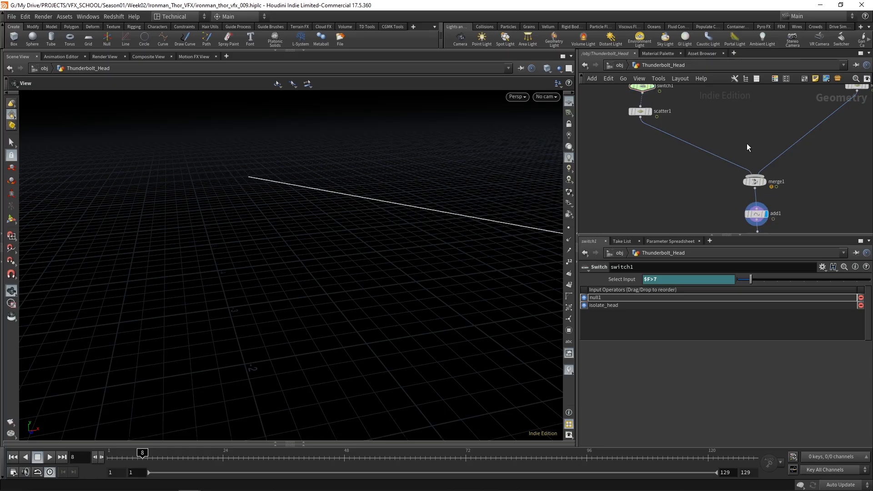
click(117, 453)
drag(117, 454, 203, 457)
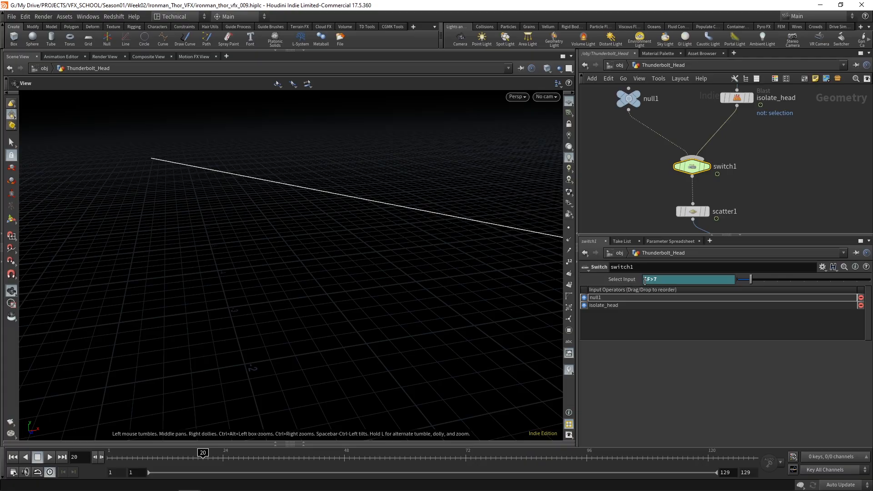
Step: Extend the Select Input expression of switch1 to $F>7 && $F<21 and scrub around frame 20 to check the cutoff
click(663, 280)
text($F)
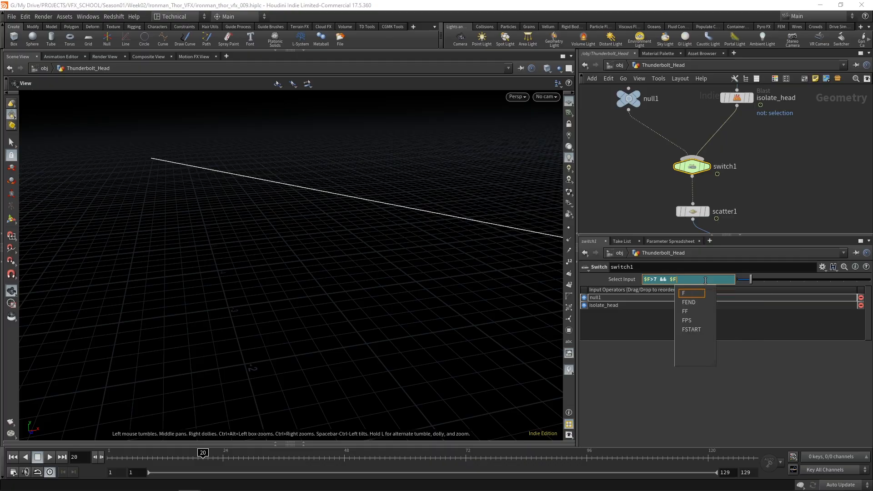
text(<21)
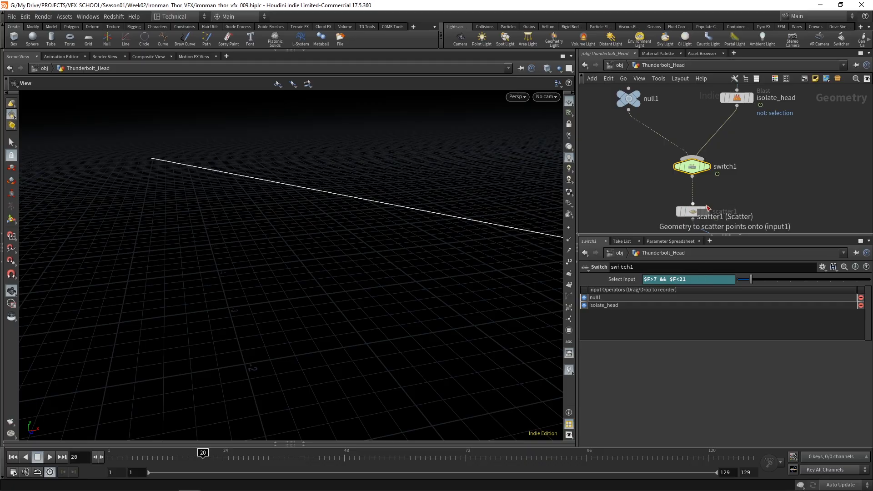
click(213, 453)
mouse_move(214, 453)
mouse_down()
mouse_move(105, 453)
mouse_move(220, 457)
mouse_move(197, 457)
mouse_up()
middle_drag(822, 158, 718, 192)
scroll(745, 160, down, 2)
scroll(660, 179, up, 3)
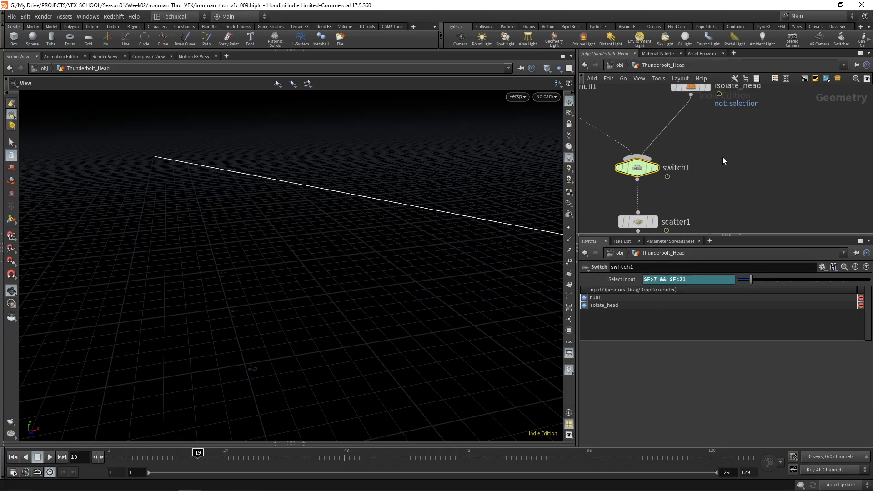
key(h)
middle_drag(804, 182, 793, 180)
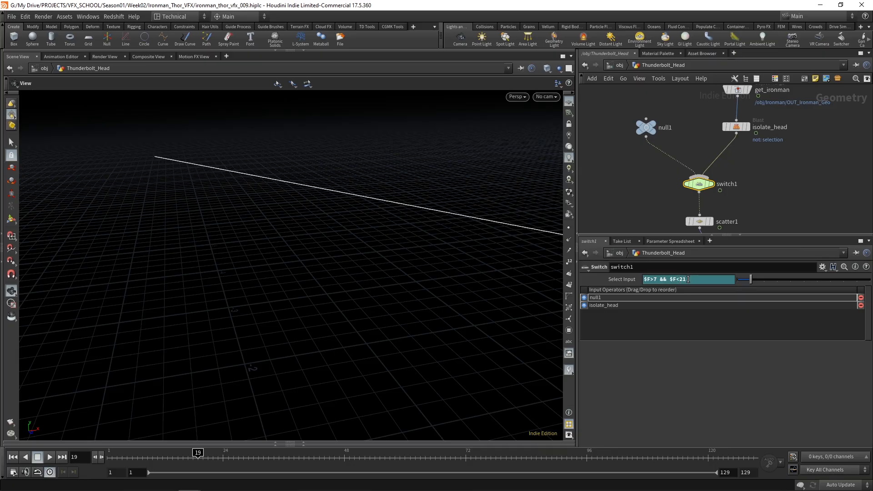
Step: Display the scatter2 node in the hammer branch, show its parameters and go to frame 17
middle_drag(804, 191, 694, 99)
scroll(726, 140, down, 1)
middle_drag(786, 227, 766, 168)
middle_drag(811, 194, 754, 191)
scroll(750, 162, down, 1)
middle_drag(767, 153, 749, 182)
middle_drag(749, 163, 744, 175)
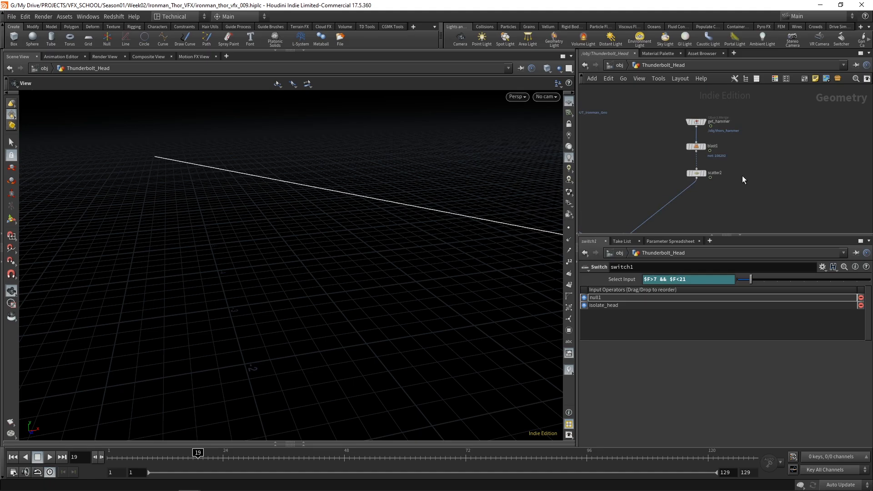
drag(345, 345, 289, 276)
middle_drag(289, 277, 291, 278)
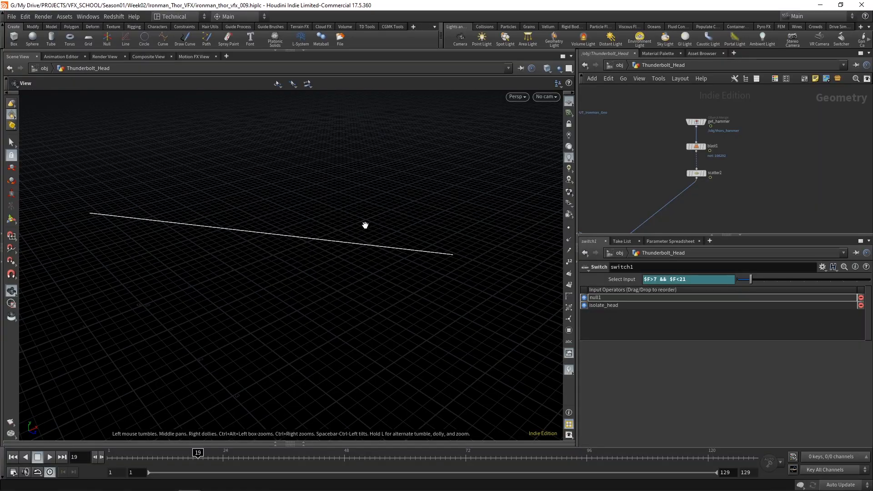
drag(370, 244, 360, 271)
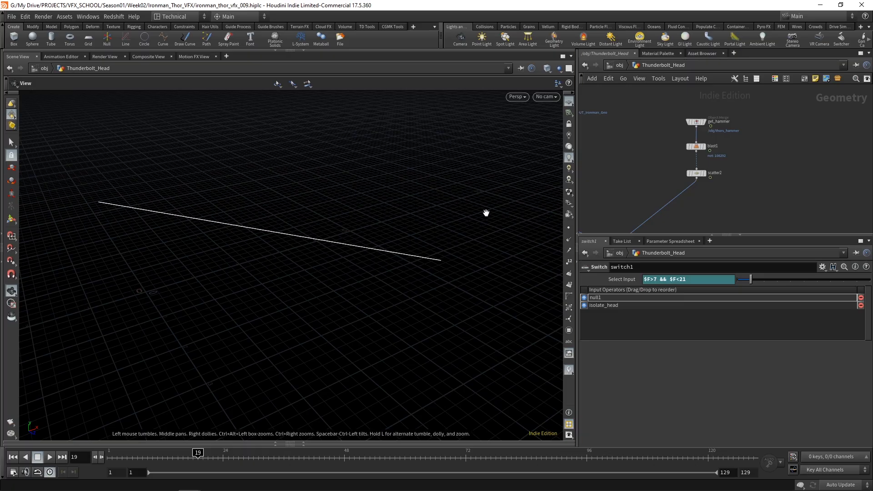
drag(388, 233, 346, 227)
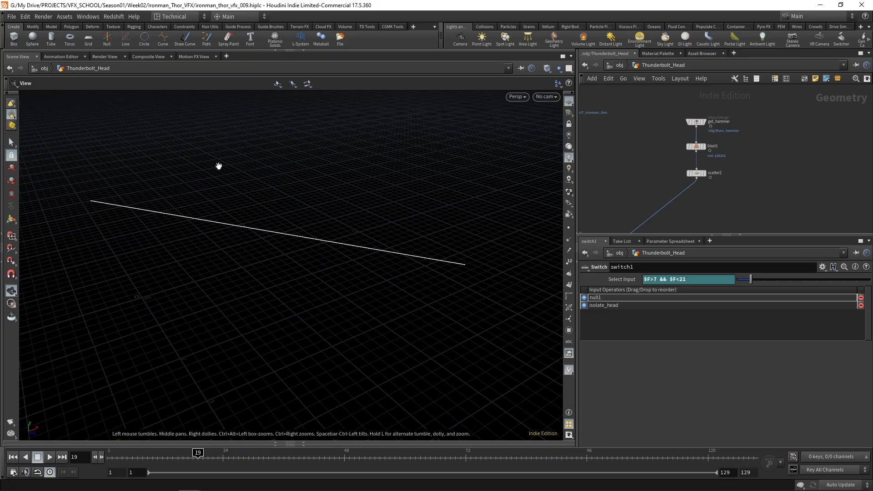
click(704, 173)
click(696, 173)
mouse_move(193, 453)
mouse_down()
mouse_move(227, 453)
mouse_move(150, 453)
mouse_move(189, 453)
mouse_up()
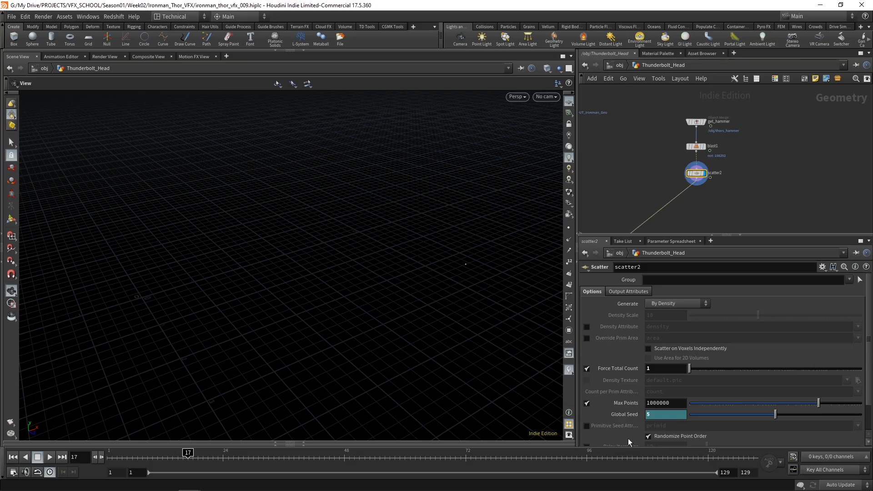
Step: Change the Global Seed expression of scatter2 to floor($F/3)+123
click(628, 414)
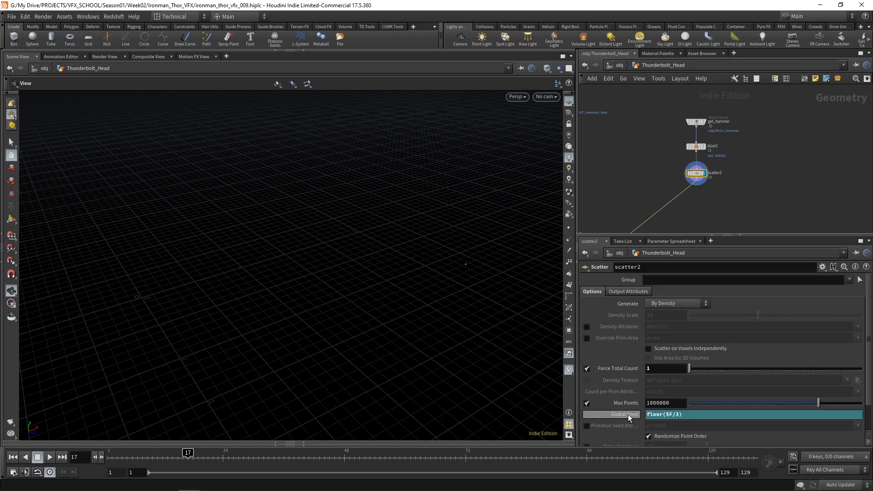
click(694, 415)
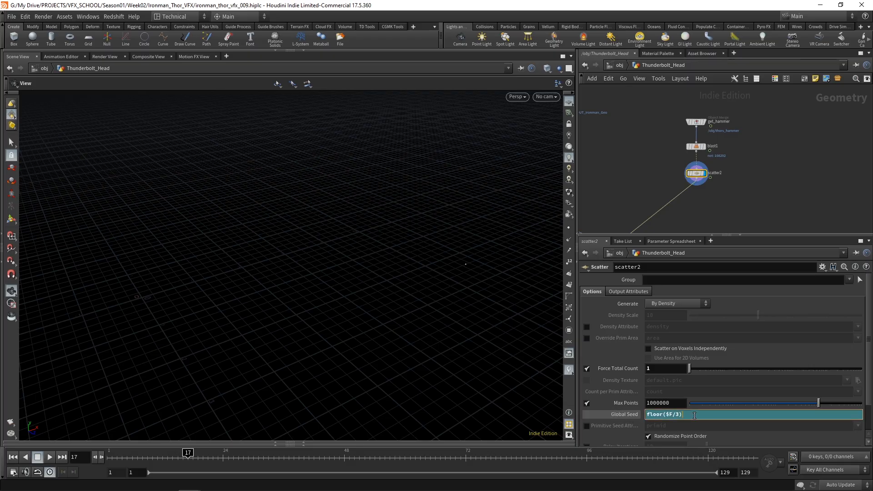
text(+1)
key(Return)
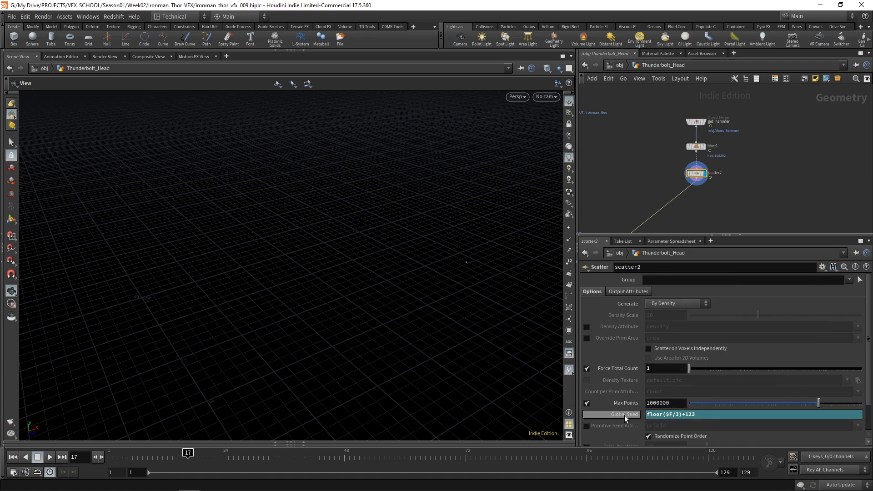
mouse_move(624, 416)
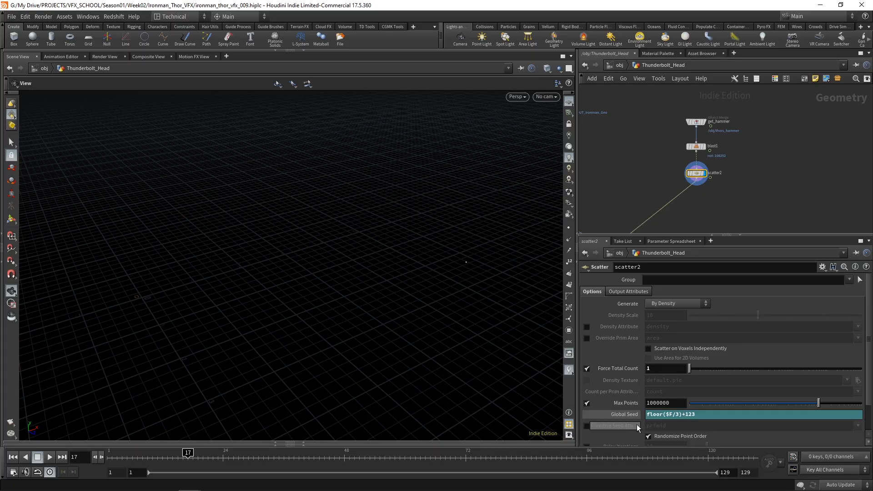
Step: Display the distort_line_and_set_width node and show its parameters
middle_drag(763, 188, 768, 155)
scroll(748, 223, down, 3)
middle_drag(747, 224, 766, 126)
scroll(689, 155, up, 5)
scroll(672, 139, up, 1)
click(657, 116)
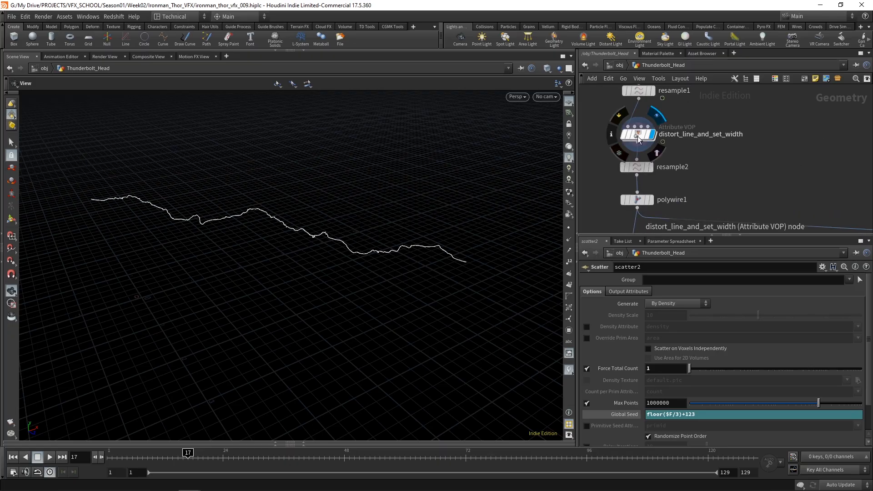
click(636, 135)
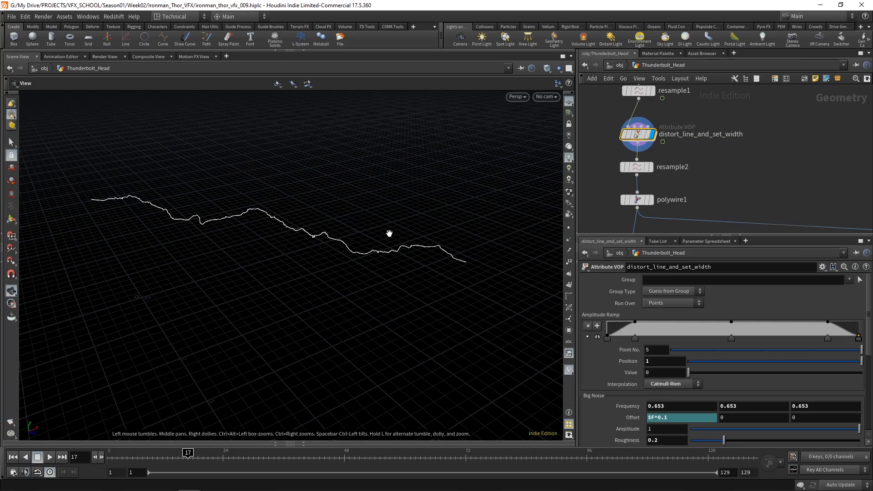
Step: Set the third Offset component to 100 for Big Noise and 800 for Small Noise, then scrub to frame 15
drag(871, 299, 871, 347)
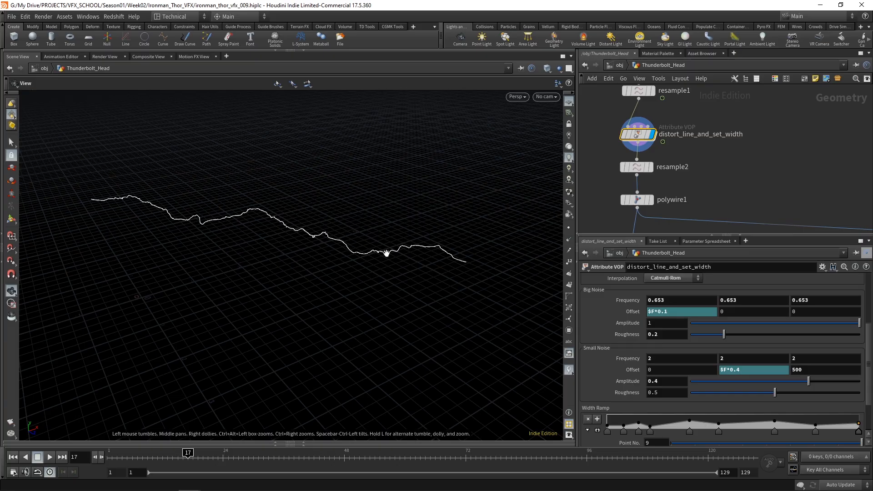
middle_drag(802, 313, 846, 299)
click(794, 311)
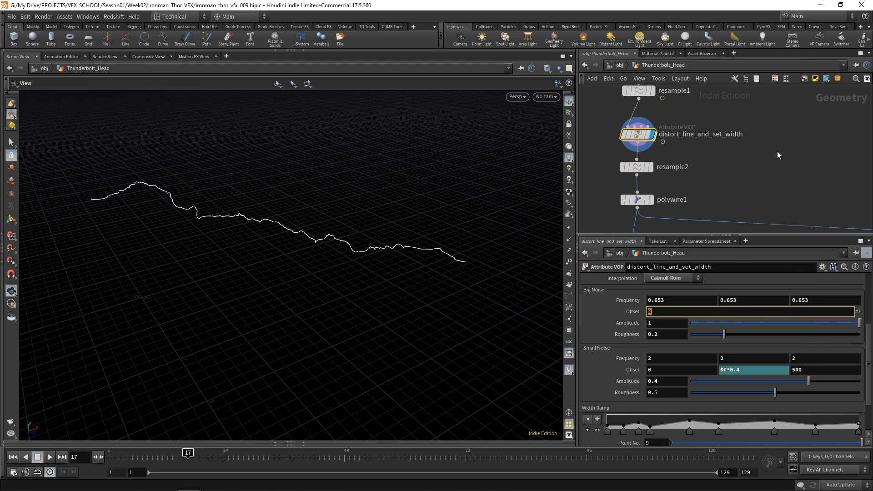
key(Return)
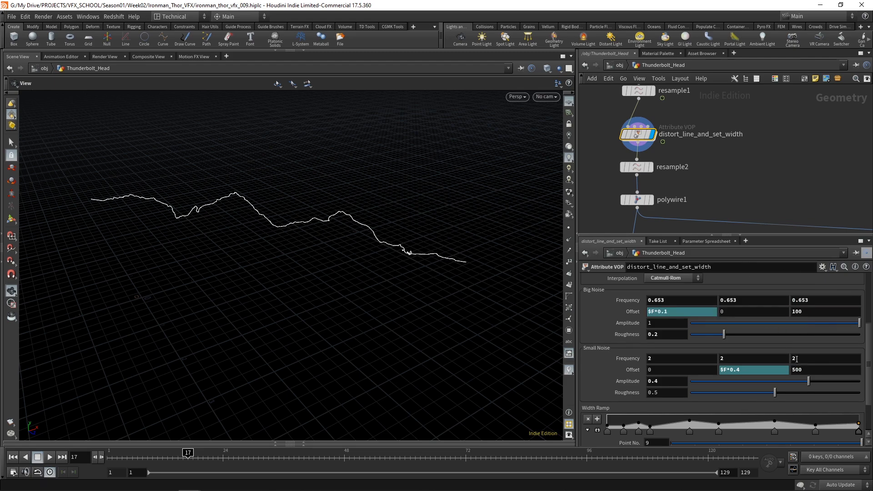
click(797, 372)
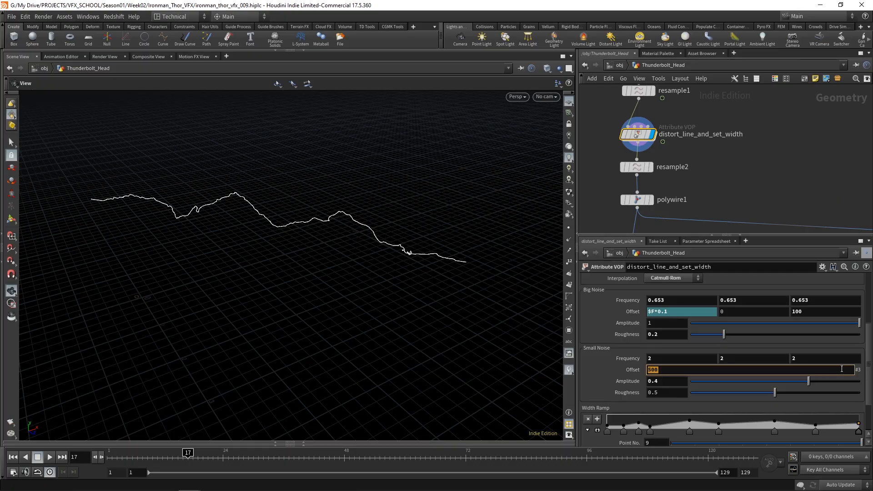
text(800)
key(Return)
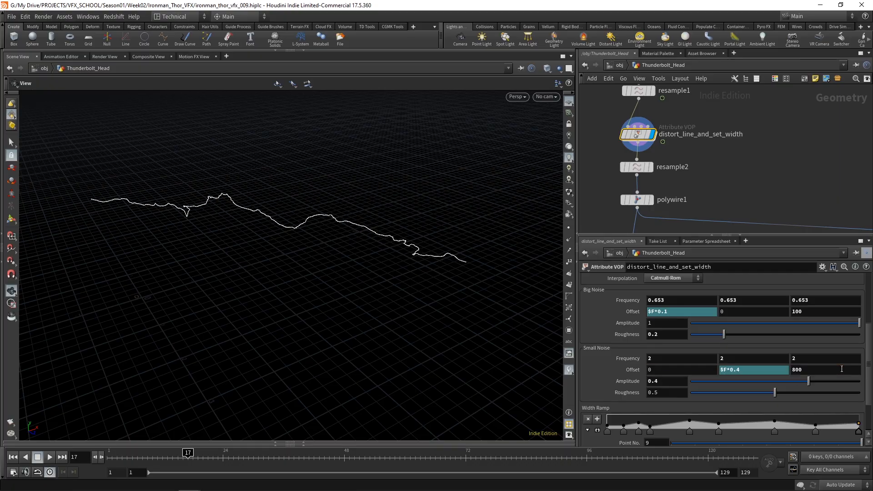
drag(197, 458, 181, 454)
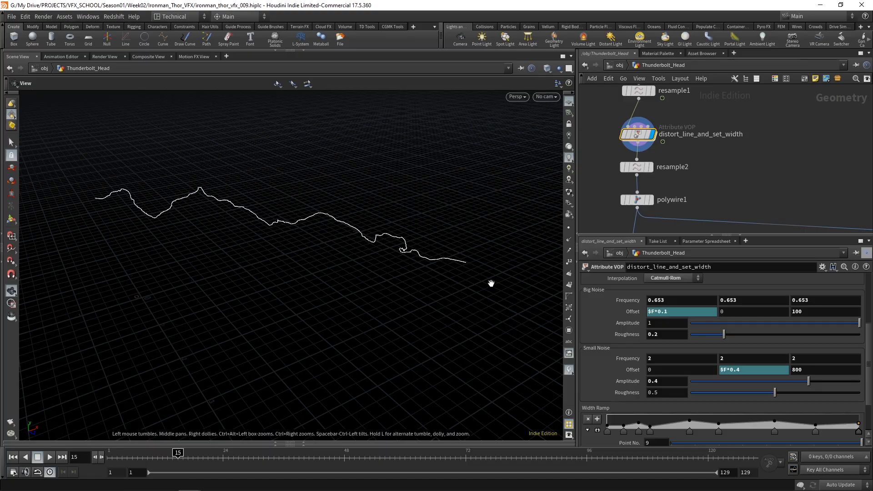
Step: Display the foreach_end2 node to isolate the small branches of the bolt
scroll(761, 163, down, 2)
middle_drag(763, 166, 741, 113)
scroll(741, 112, down, 2)
middle_drag(763, 171, 754, 125)
middle_drag(687, 168, 682, 156)
middle_drag(837, 140, 817, 121)
scroll(825, 163, up, 2)
scroll(825, 162, up, 2)
scroll(815, 181, down, 1)
scroll(817, 121, down, 1)
middle_drag(813, 191, 810, 80)
scroll(766, 180, up, 2)
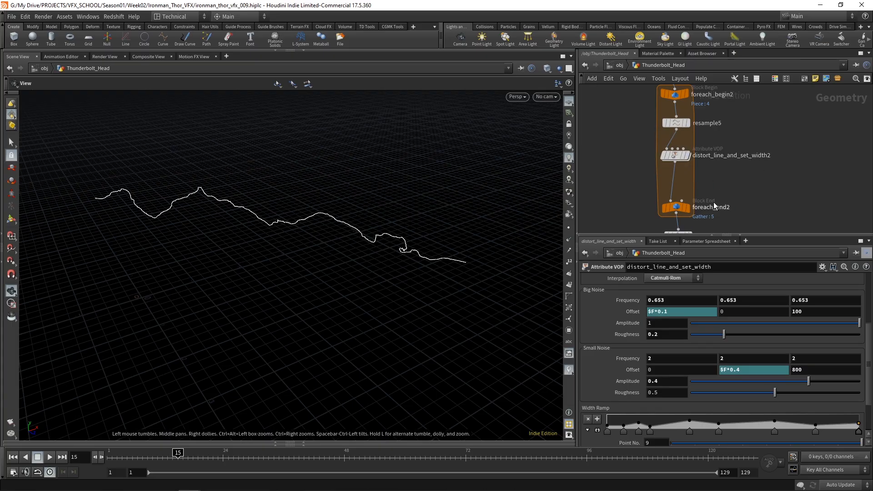
click(691, 213)
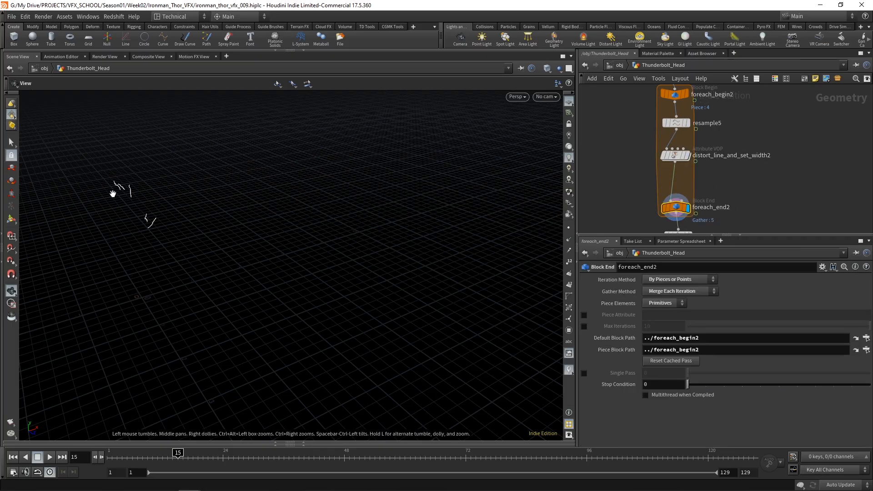
middle_drag(819, 161, 810, 176)
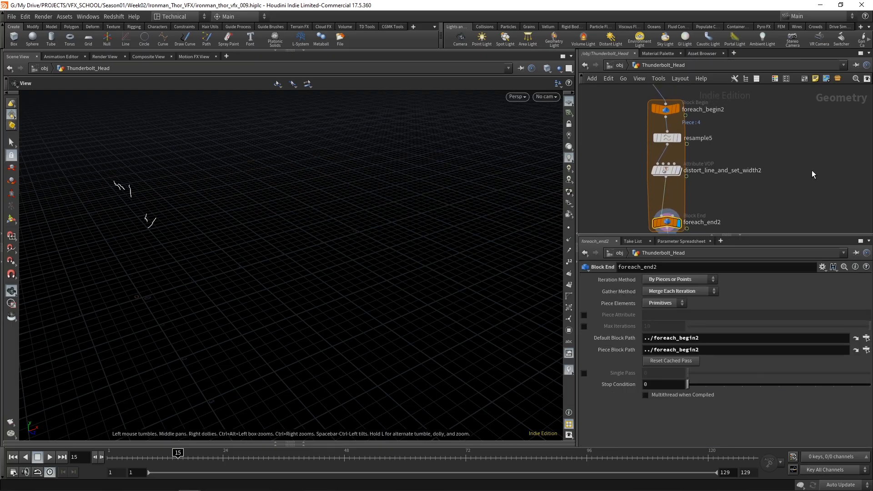
Step: In distort_line_and_set_width2, set the third Offset component to 200 for Big Noise and 300 for Small Noise
click(667, 180)
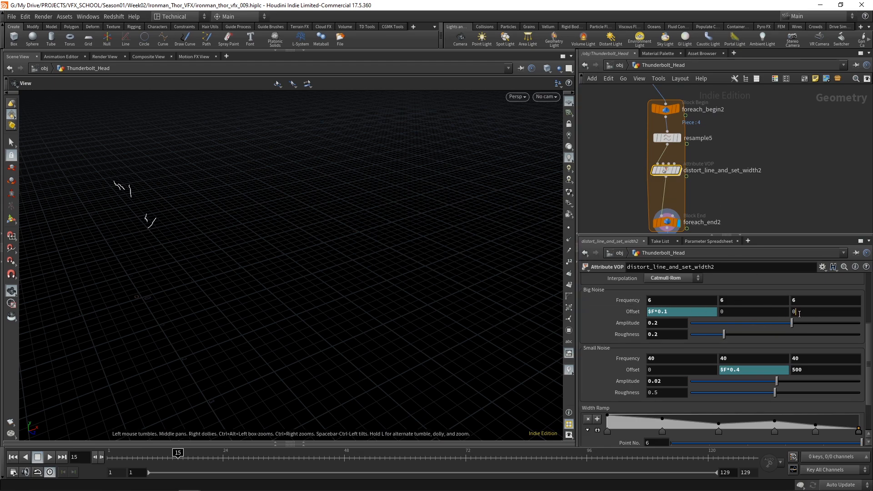
drag(810, 312, 773, 317)
key(Return)
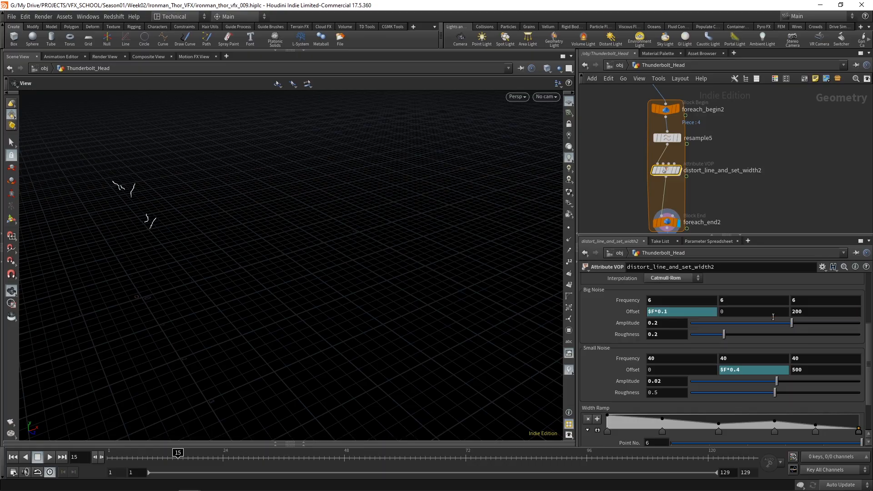
click(804, 372)
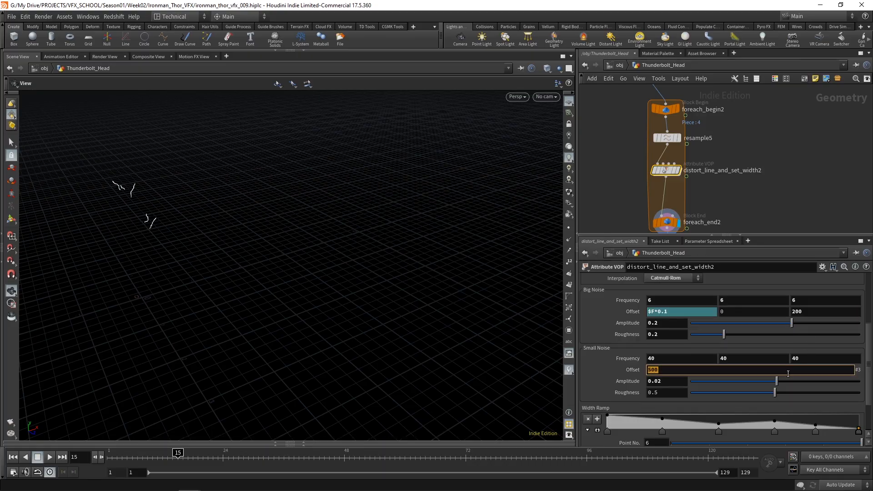
text(300)
key(Return)
Step: Display merge2 to inspect the complete bolt with its branches and return to the object level
scroll(818, 163, down, 4)
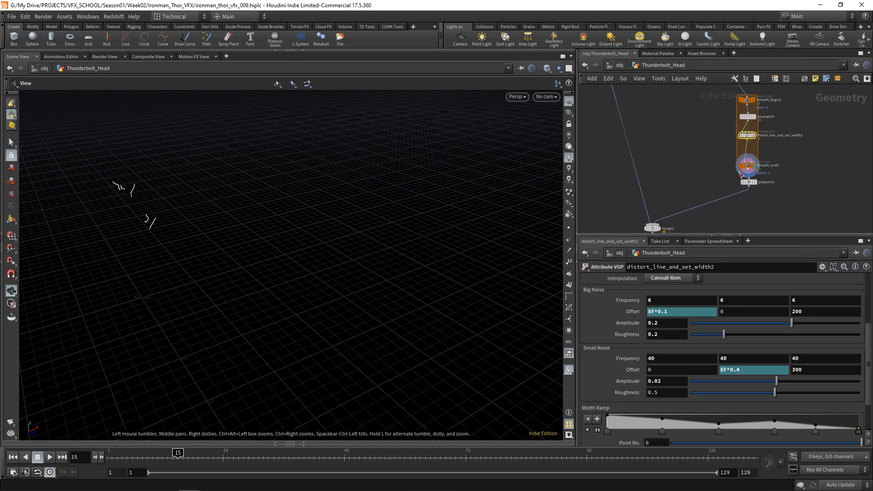
scroll(711, 168, down, 2)
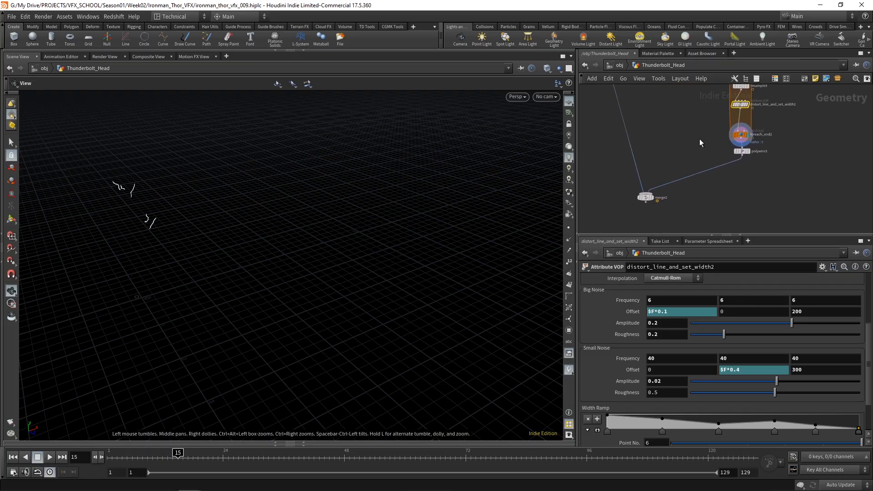
scroll(757, 190, up, 3)
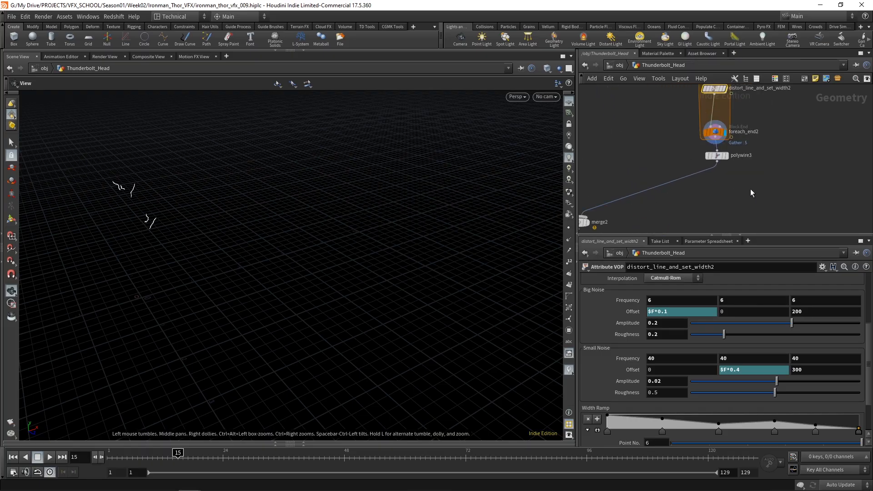
middle_drag(681, 216, 771, 178)
click(681, 187)
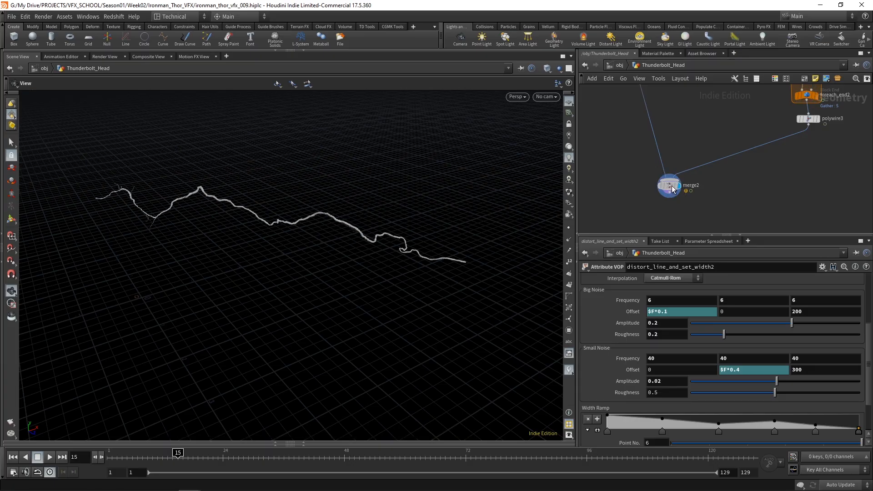
click(669, 185)
drag(186, 232, 170, 232)
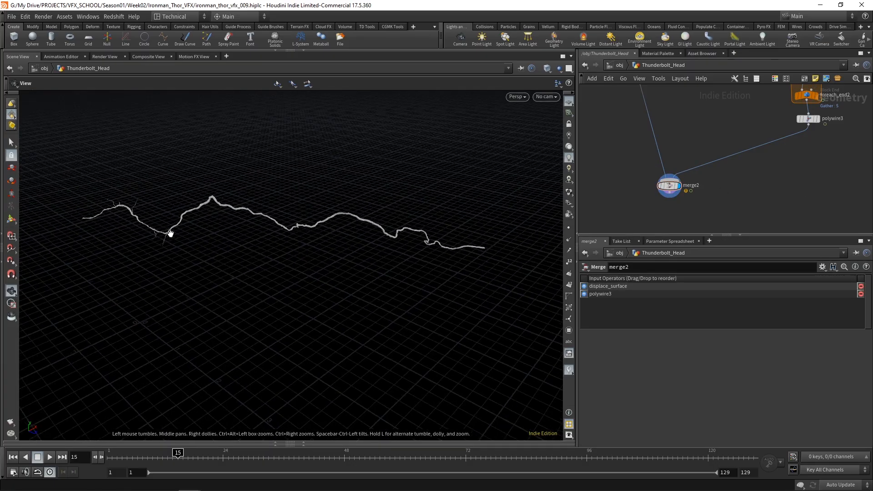
click(619, 66)
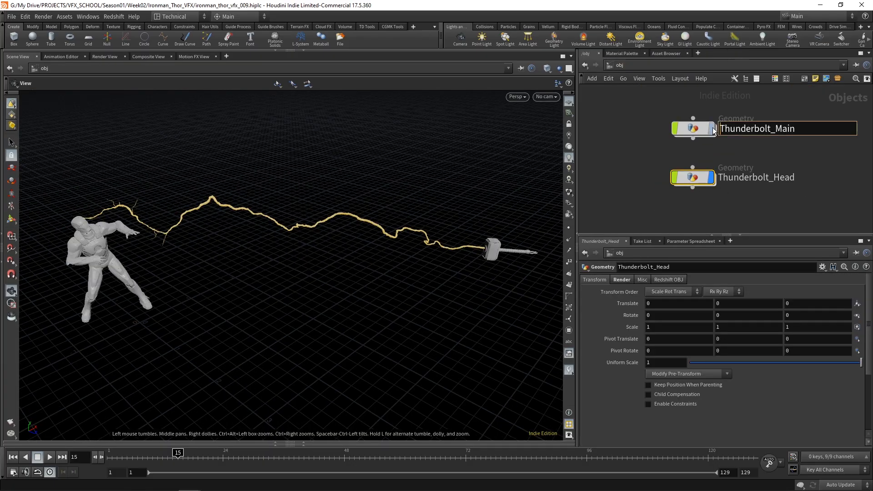
Step: Show Thunderbolt_Main alongside Thunderbolt_Head and scrub the early frames to compare the two bolts
click(699, 132)
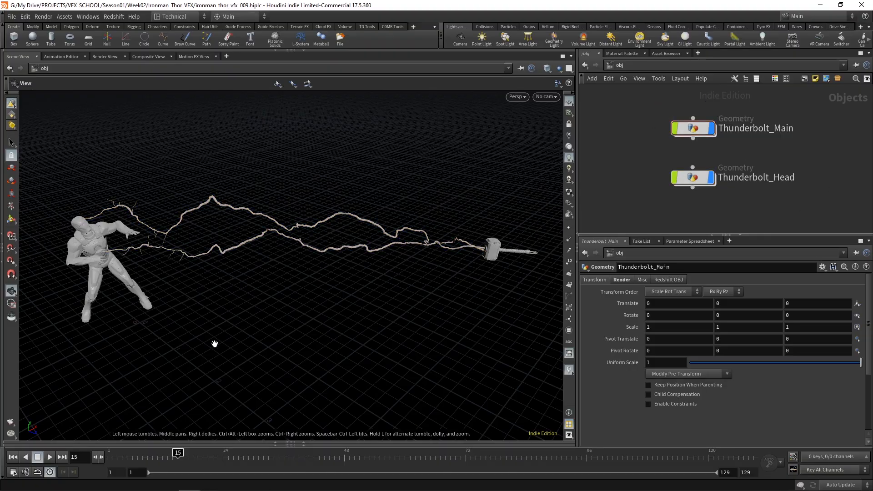
drag(167, 454, 132, 449)
drag(255, 282, 223, 181)
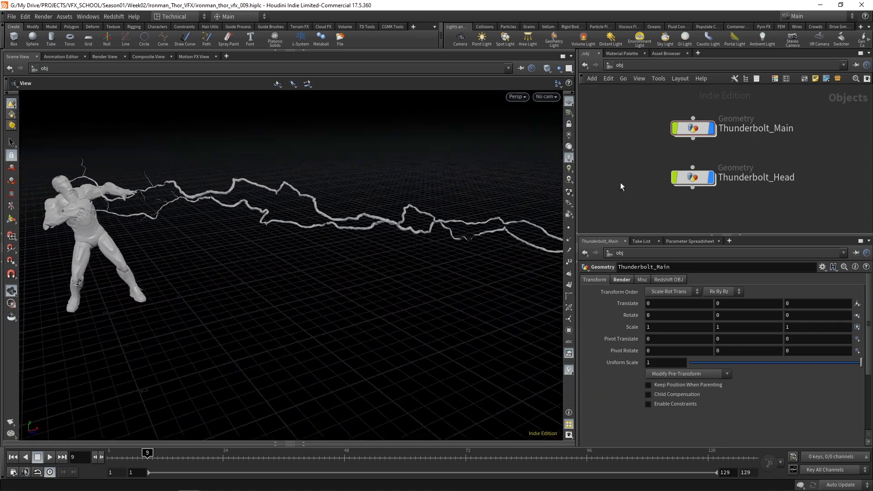
Step: Look through SH01_CameraShape and scrub from frame 9 to 15 to check where both bolts strike Iron Man
click(546, 99)
click(558, 140)
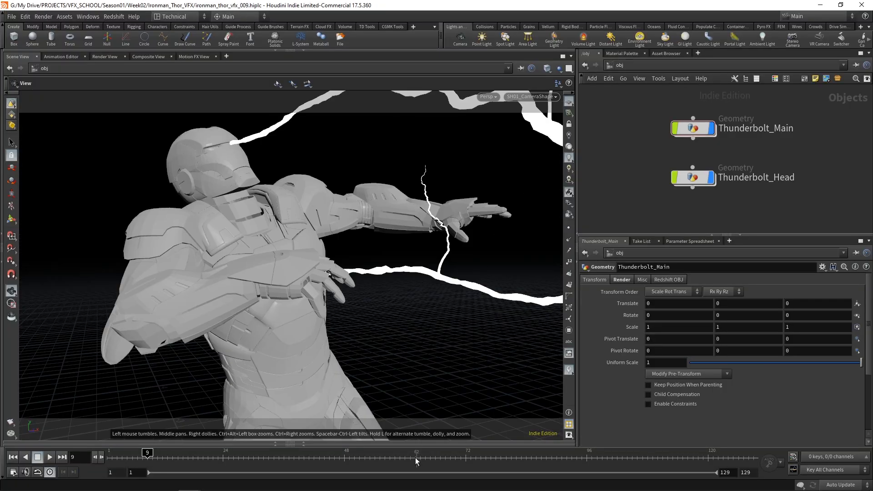
mouse_move(158, 452)
mouse_down()
mouse_move(146, 453)
mouse_move(220, 451)
mouse_move(120, 453)
mouse_move(218, 453)
mouse_move(168, 461)
mouse_up()
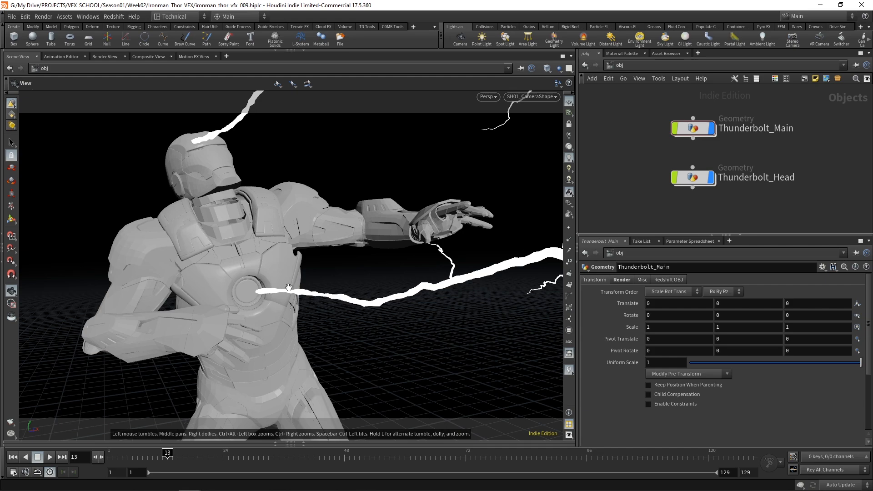
click(163, 453)
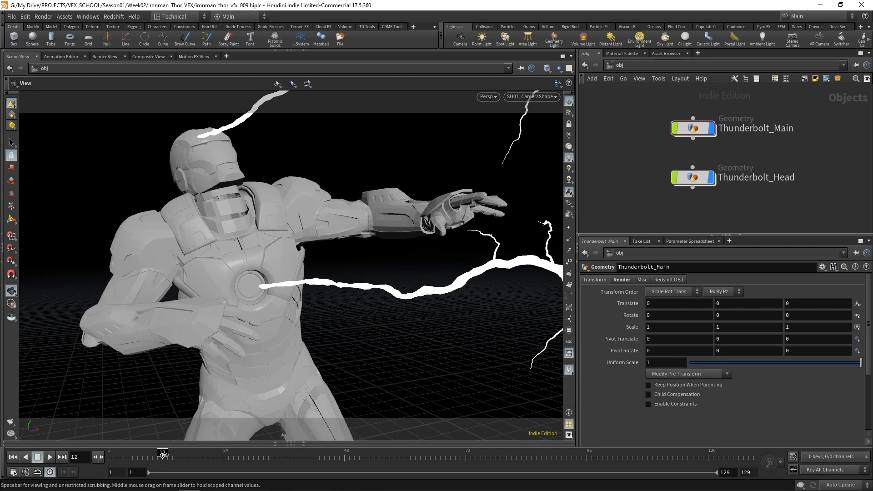
drag(162, 454, 177, 454)
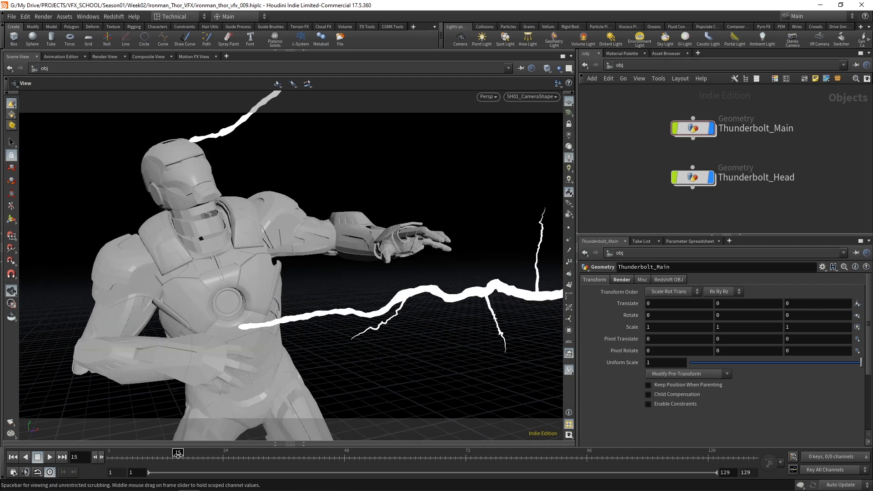